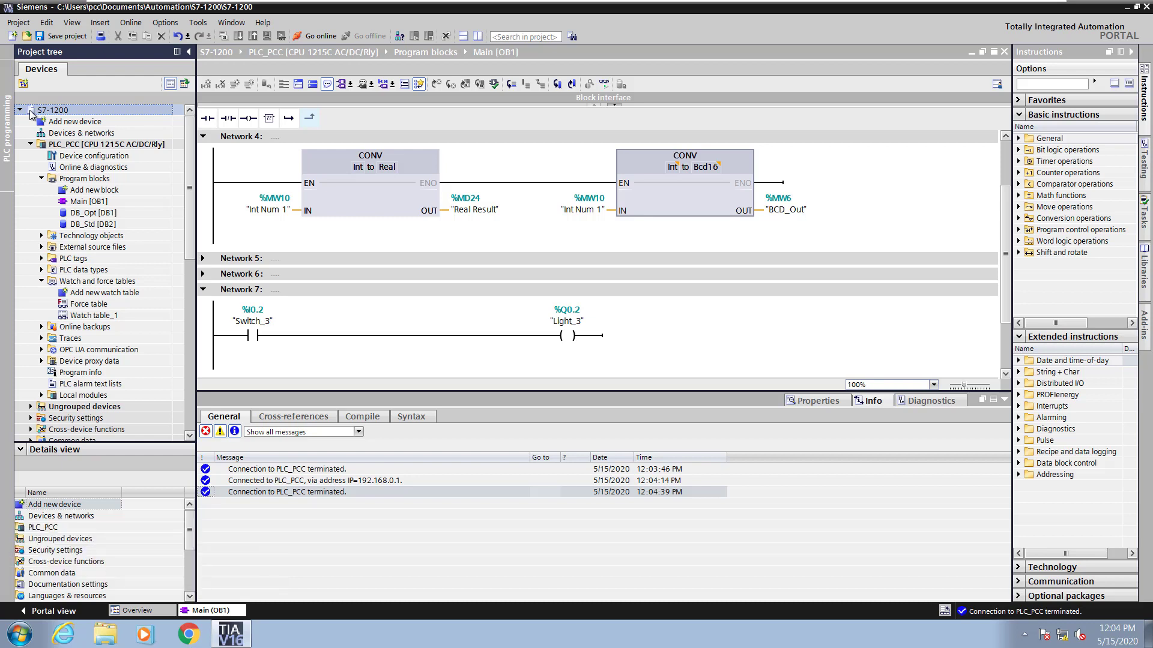
# - Open Main [OB1] and switch on monitoring to go online with PLC_PCC at 192.168.0.1
pyautogui.click(64, 203)
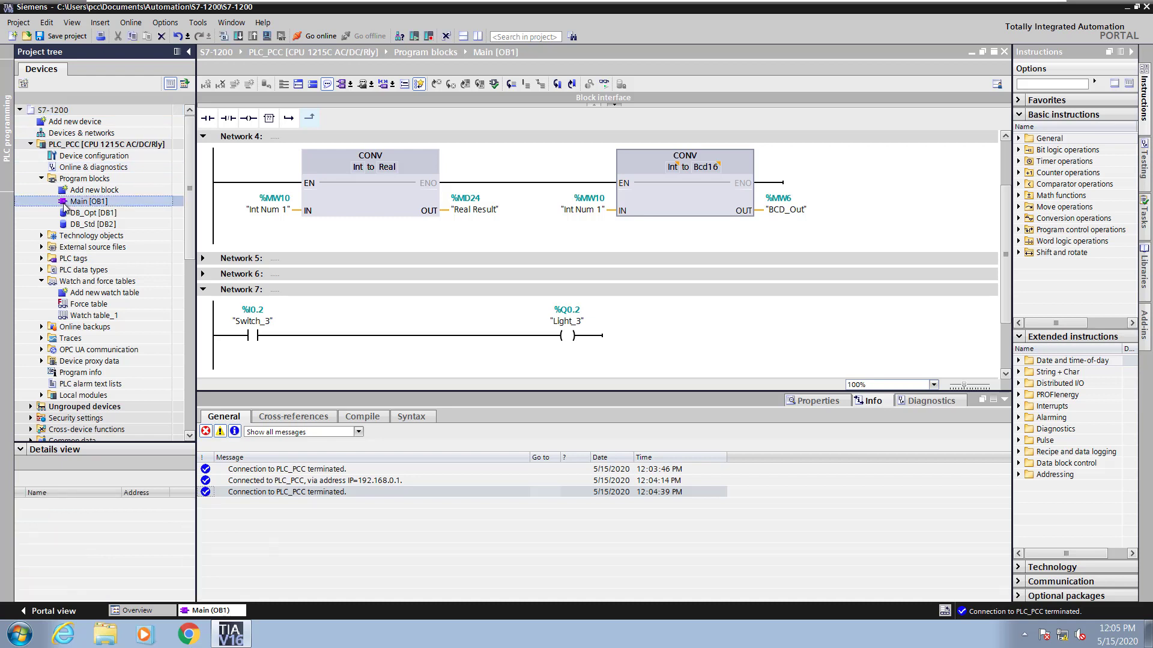
pyautogui.click(524, 55)
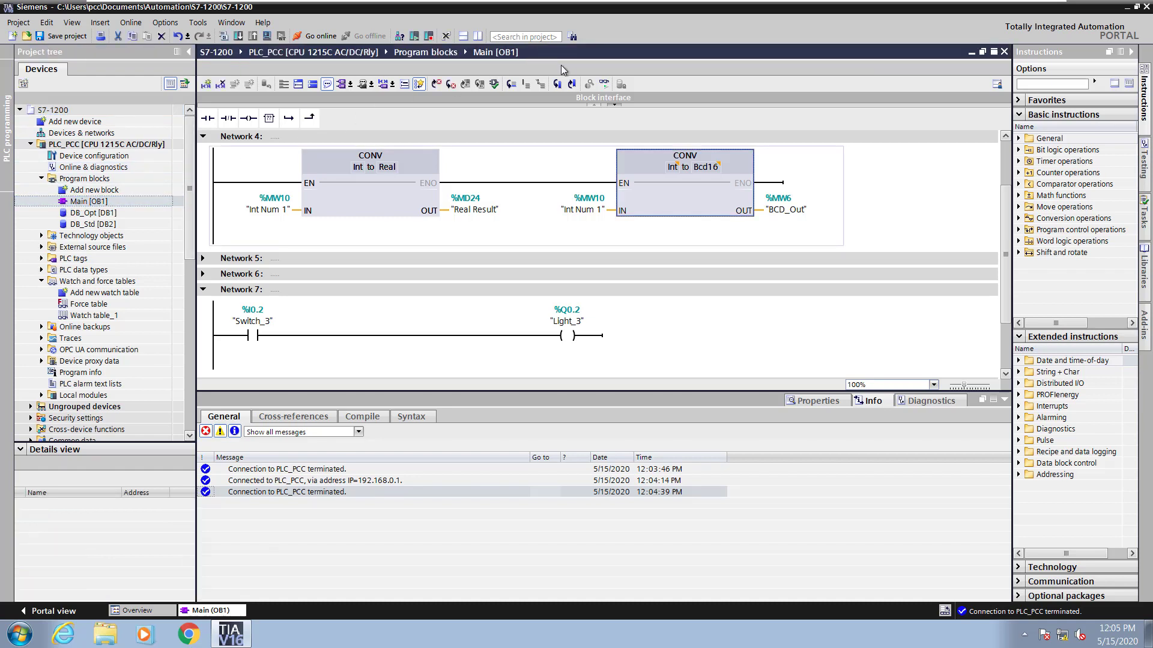
pyautogui.click(604, 86)
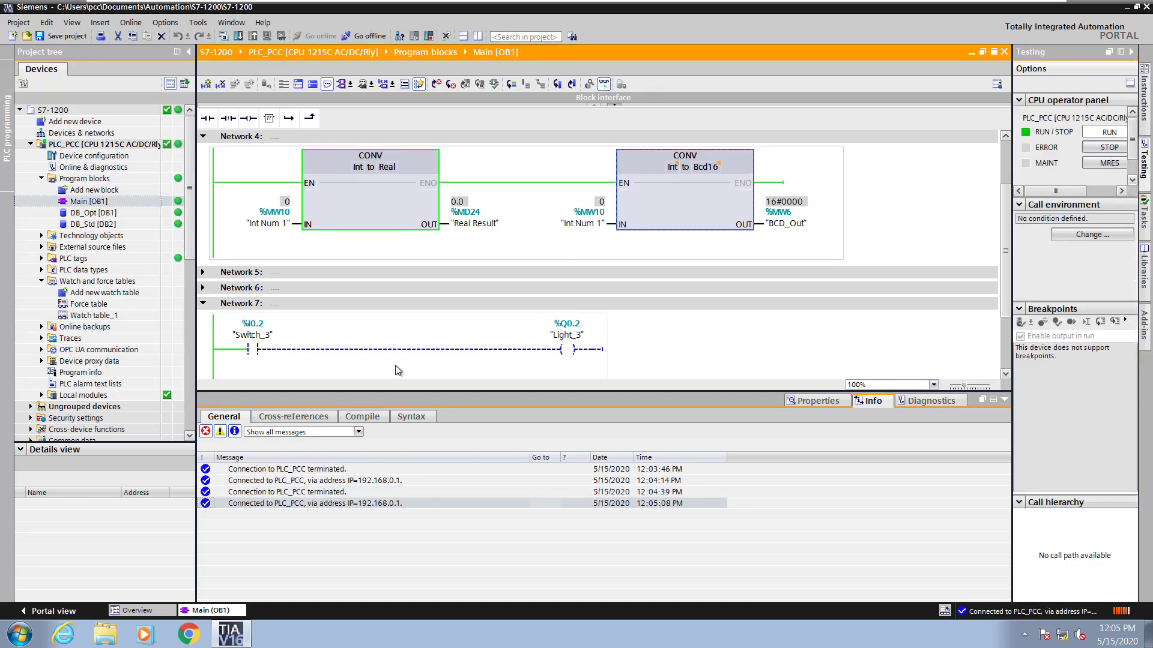
# - Create Watch table_2 and float it as a shorter window below the ladder networks
pyautogui.click(64, 294)
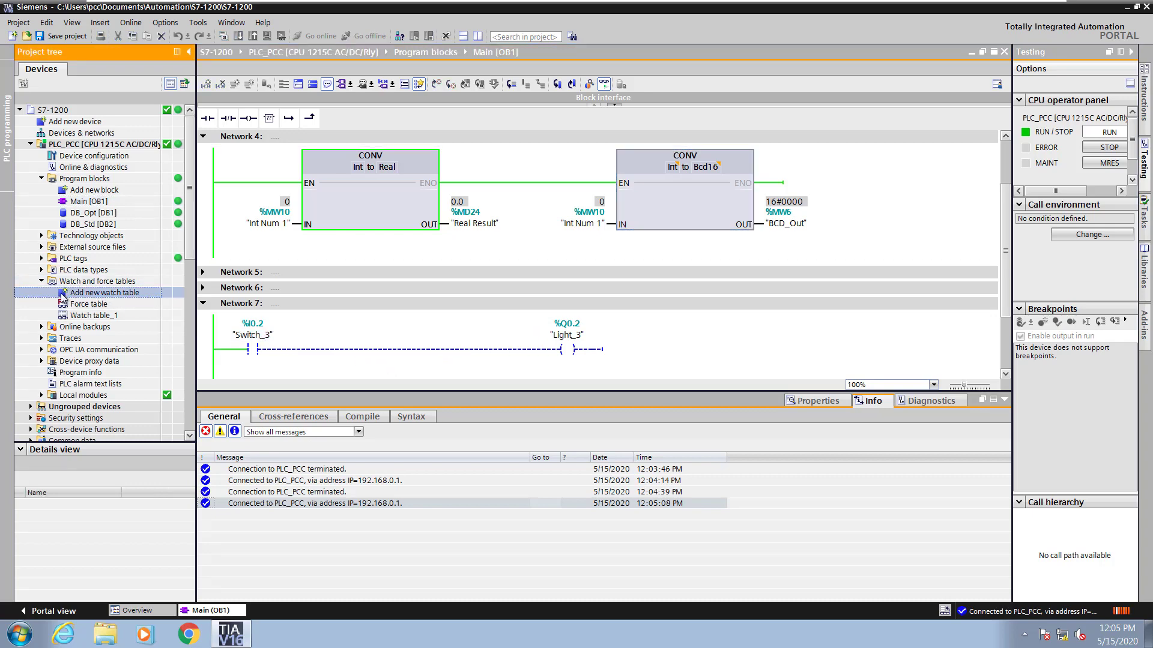
pyautogui.doubleClick(63, 295)
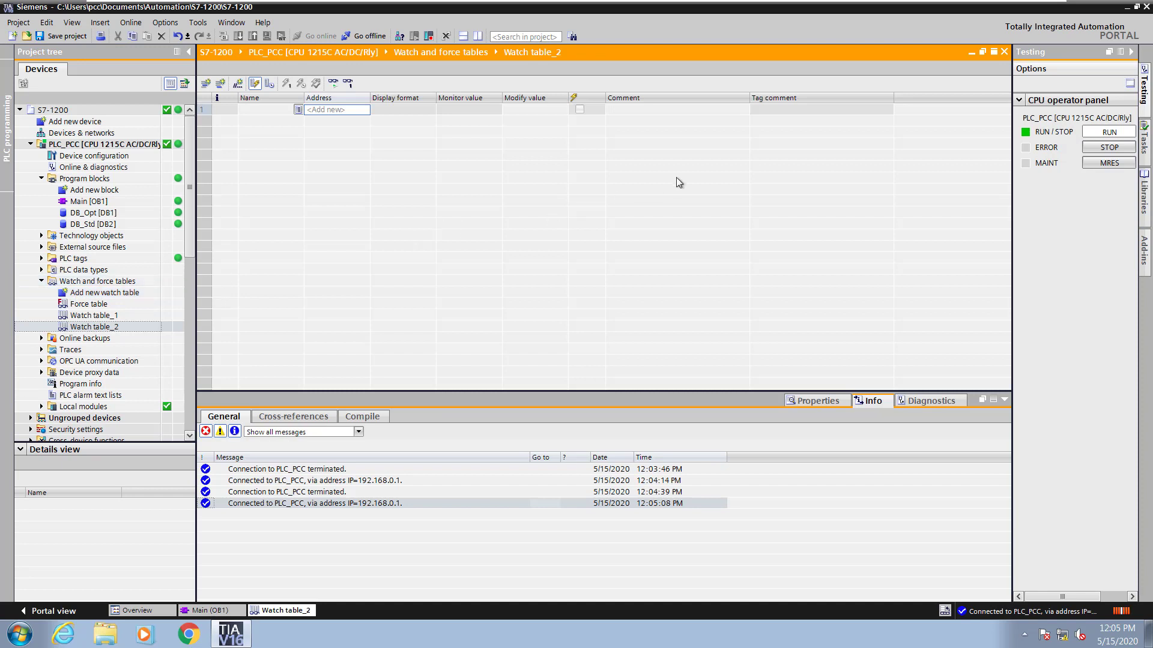
pyautogui.click(982, 53)
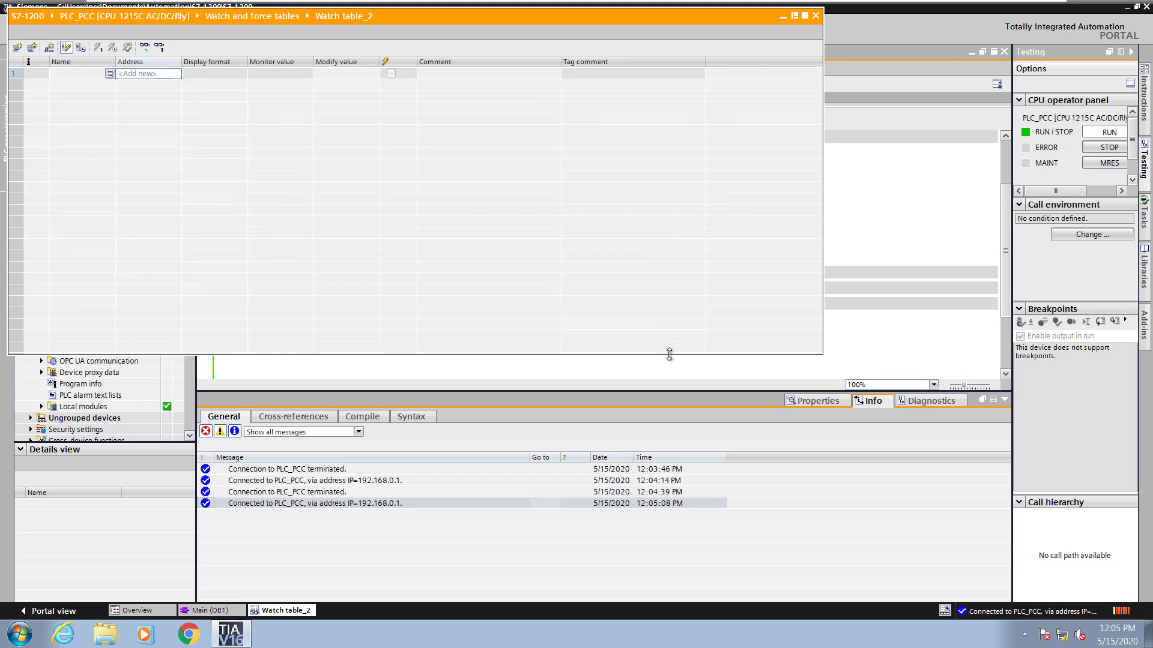
pyautogui.moveTo(671, 354); pyautogui.dragTo(690, 236)
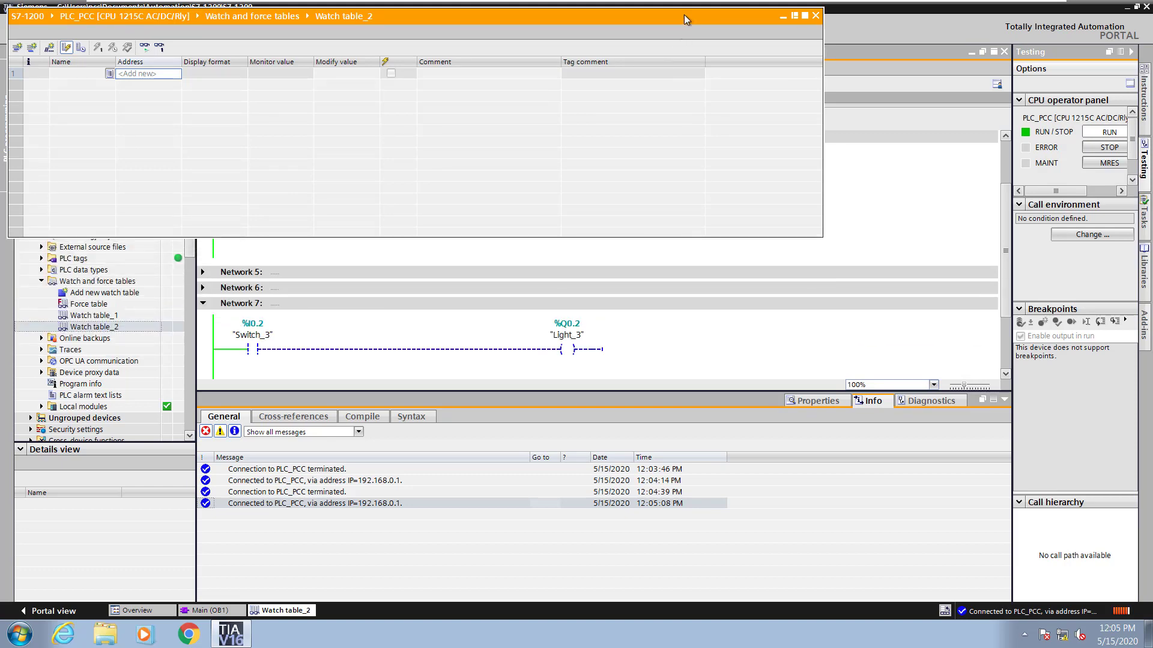
pyautogui.moveTo(683, 14); pyautogui.dragTo(864, 370)
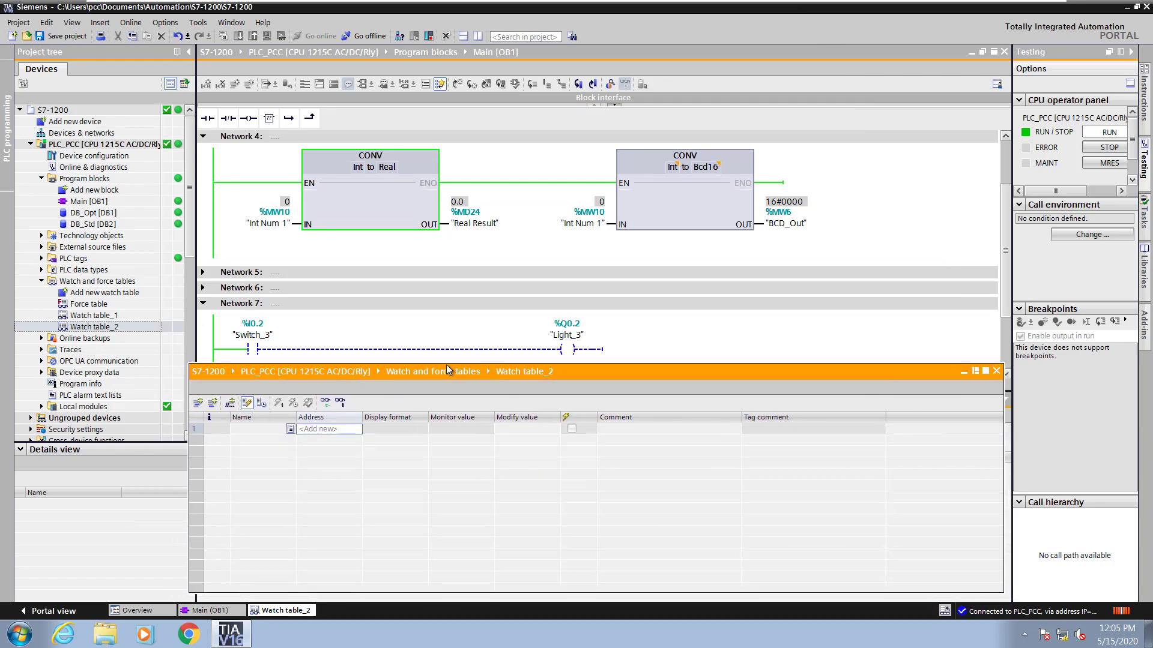
# - Add Switch_3 (%I0.2) and Light_3 (%Q0.2) as rows 1–2 and monitor all values live
pyautogui.click(258, 354)
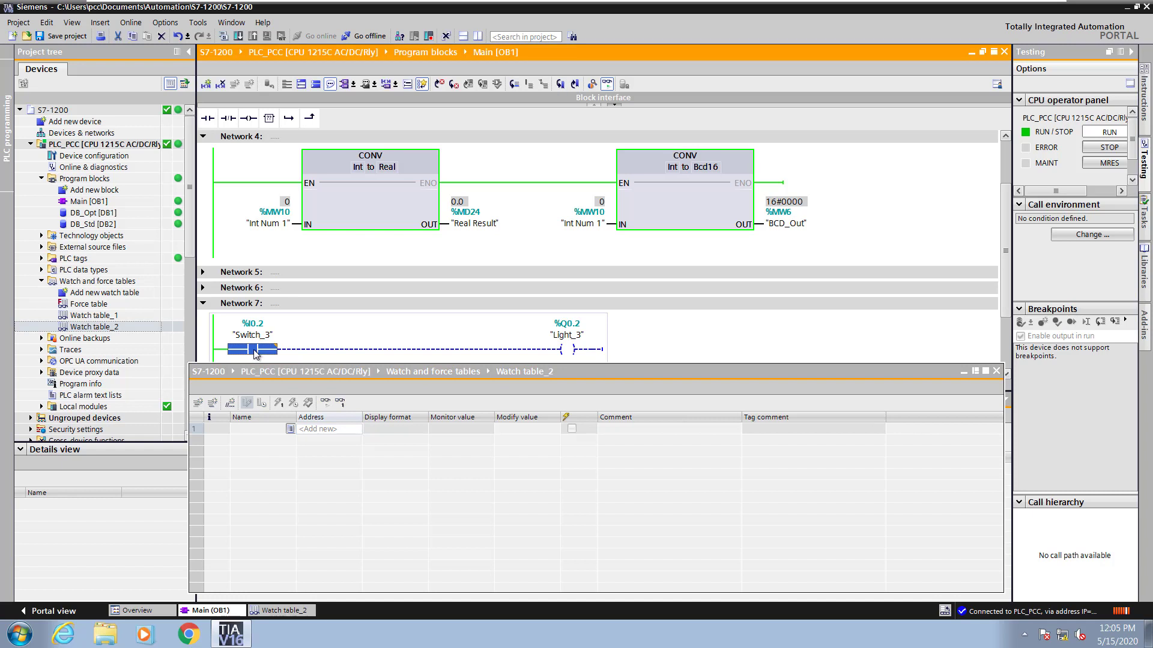
pyautogui.moveTo(259, 354); pyautogui.dragTo(264, 430)
pyautogui.click(260, 442)
pyautogui.write('l')
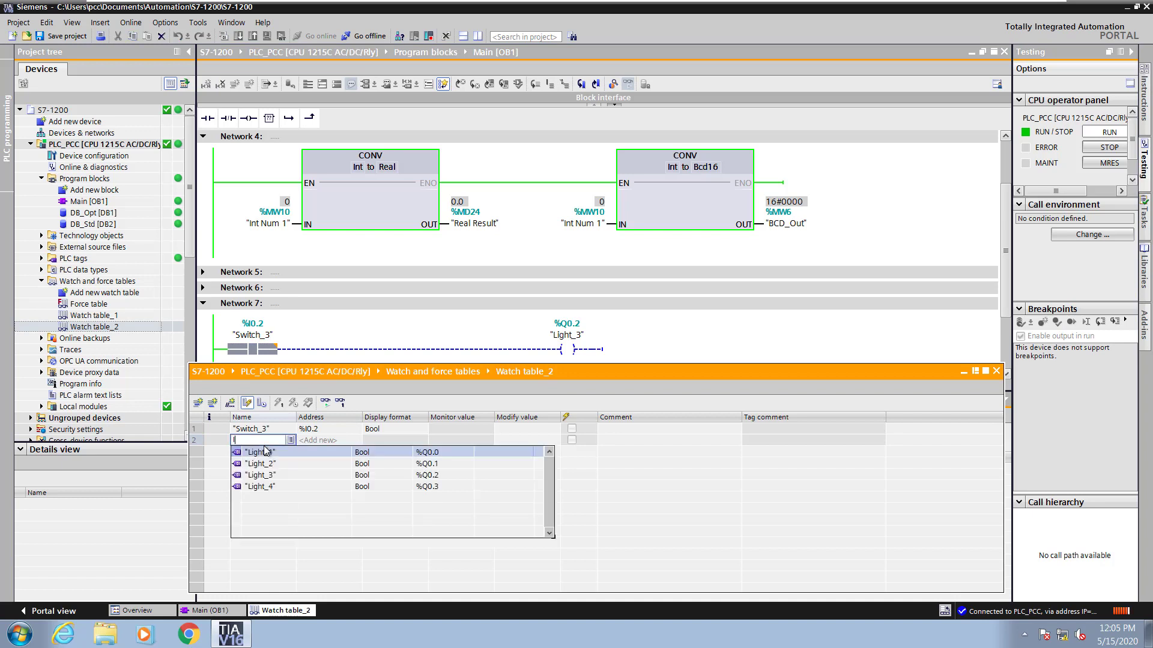
pyautogui.click(236, 475)
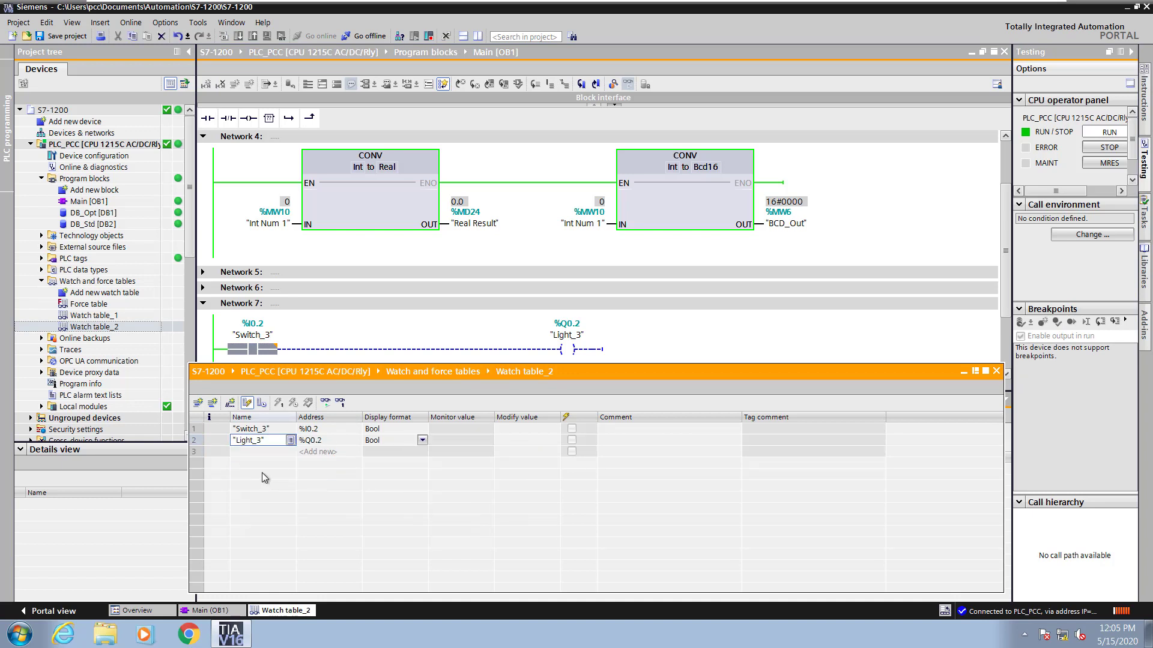
pyautogui.click(326, 405)
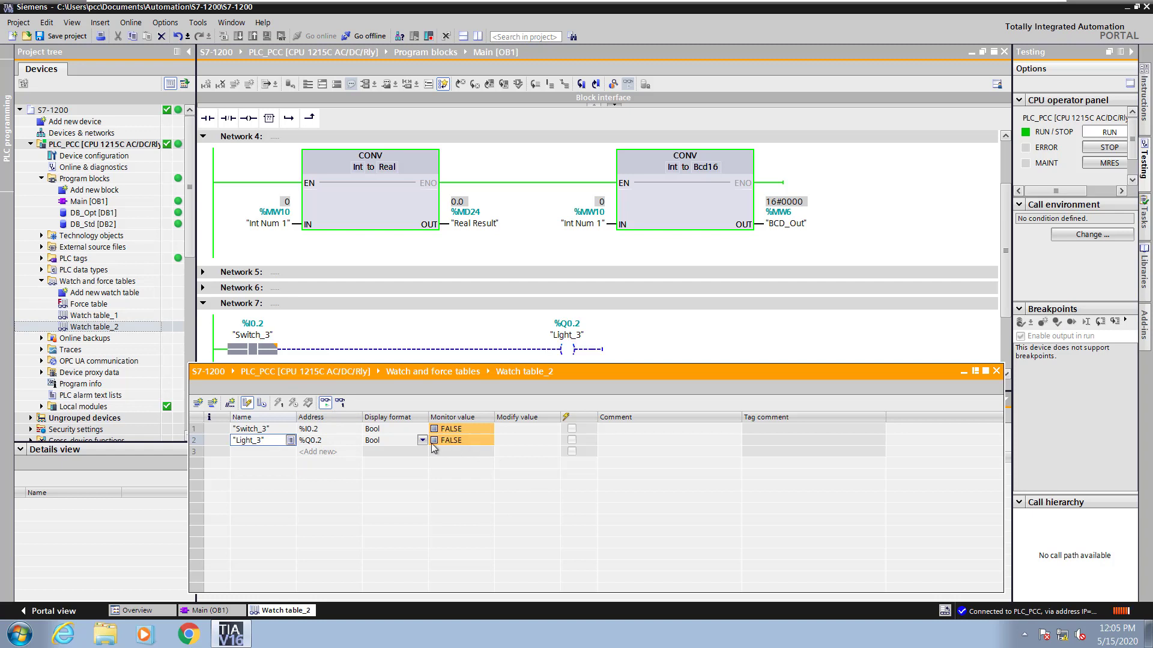
# - Insert the comment line '// put comments in watch table' at row 3
pyautogui.click(194, 452)
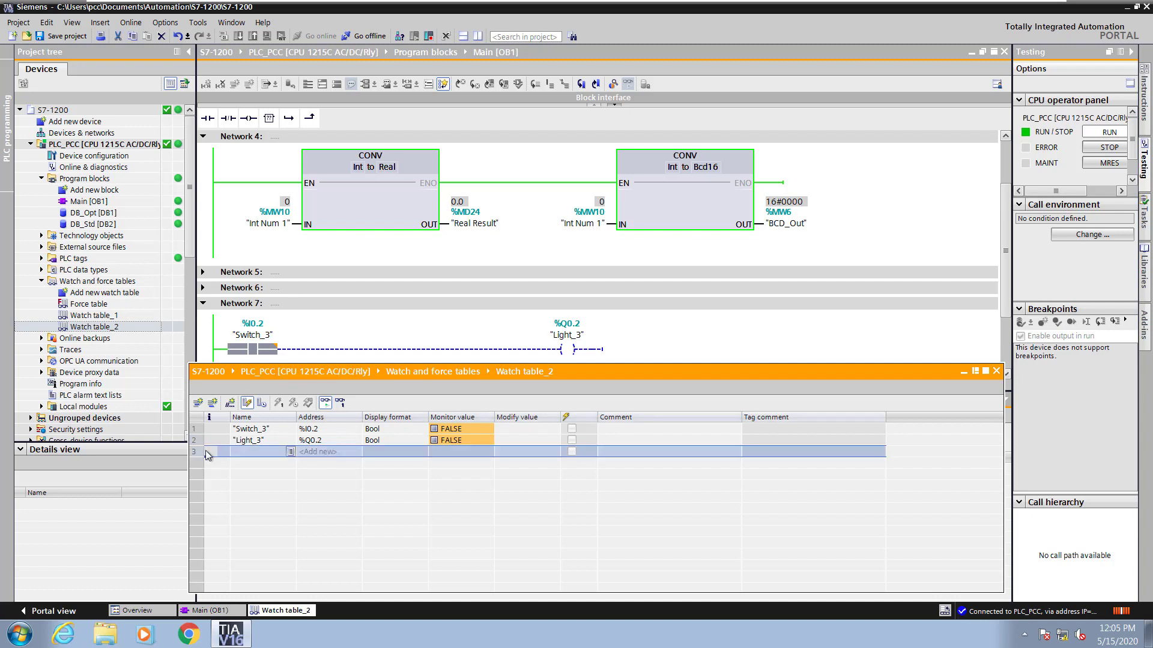
pyautogui.click(230, 403)
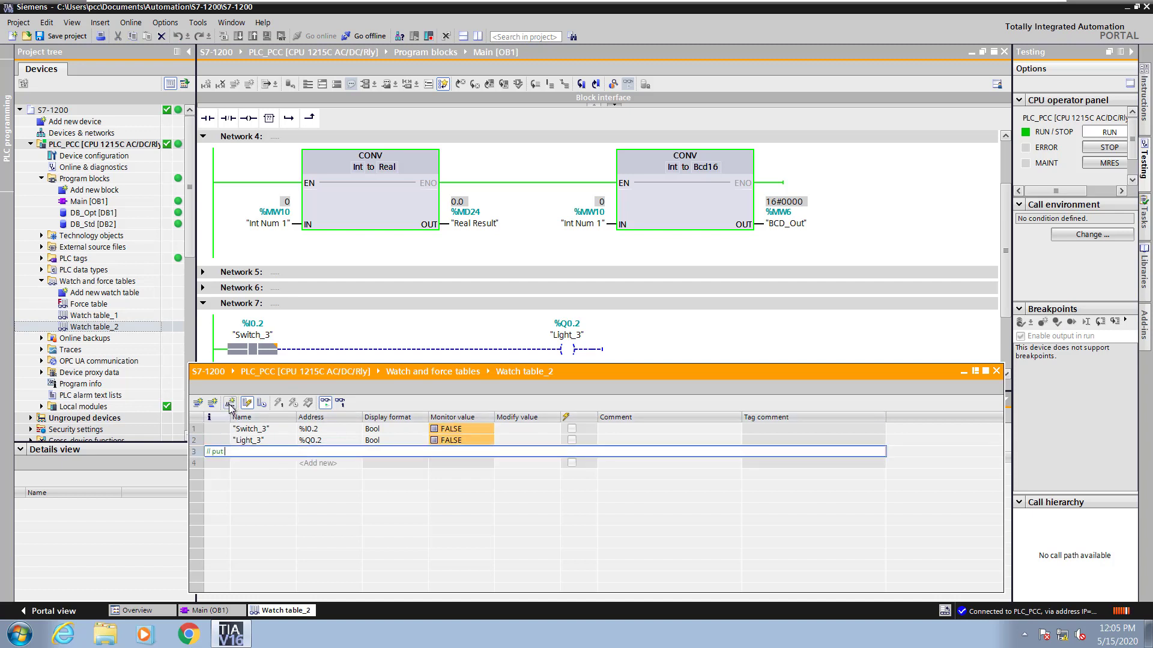
pyautogui.write('put comments in watch table')
pyautogui.press('Return')
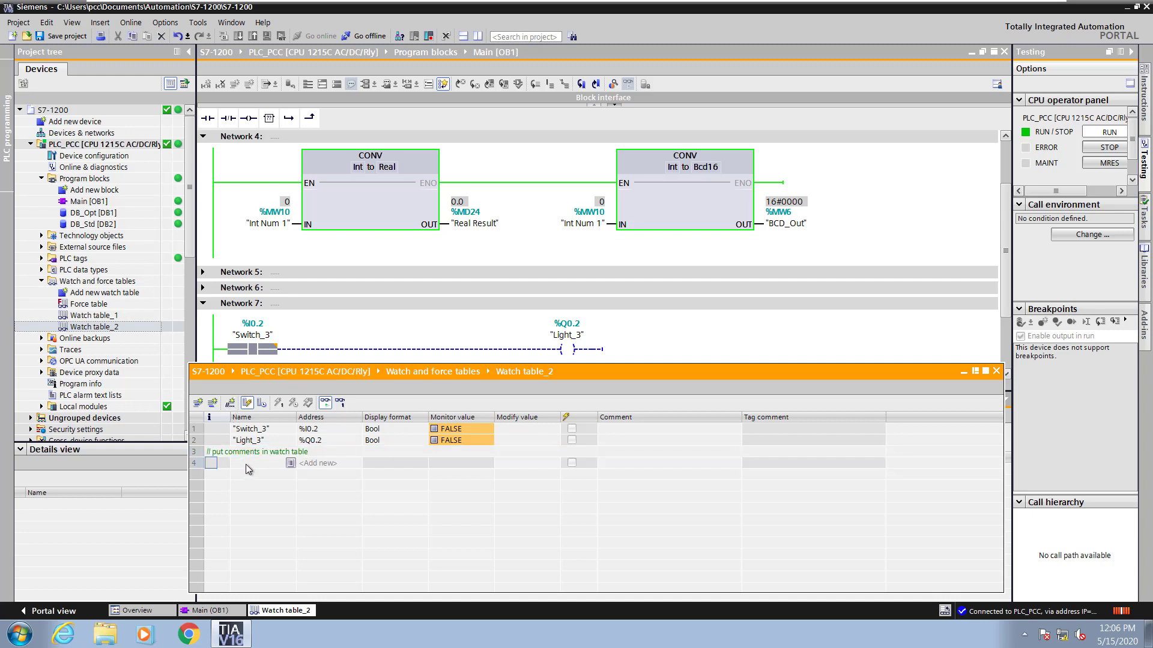
# - Add Int Num 1 (%MW10) in DEC at row 4, plus the Int to Bcd16 box's Int Num 1 and BCD_Out tags
pyautogui.click(587, 225)
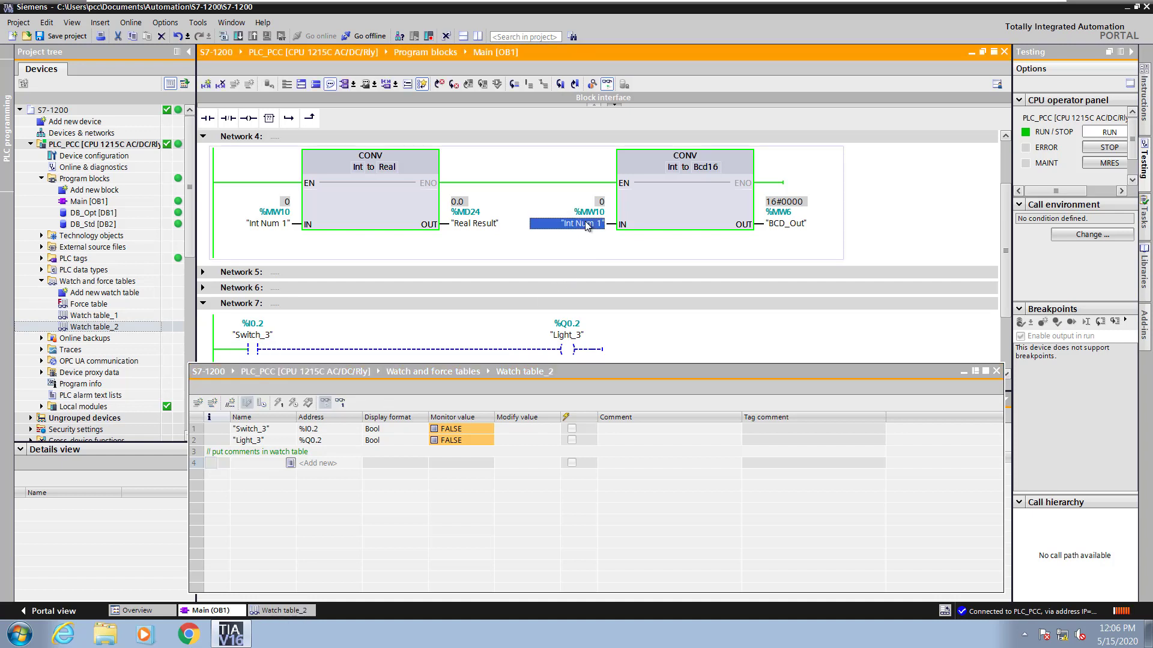
pyautogui.moveTo(586, 226); pyautogui.dragTo(262, 466)
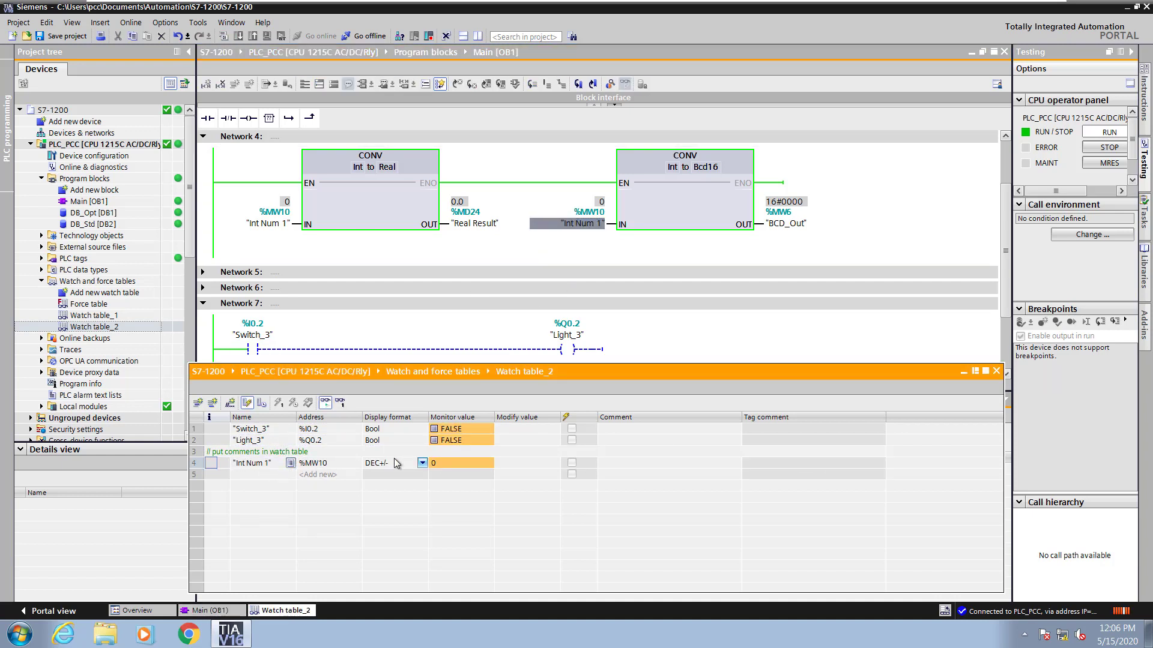
pyautogui.click(423, 466)
pyautogui.click(423, 464)
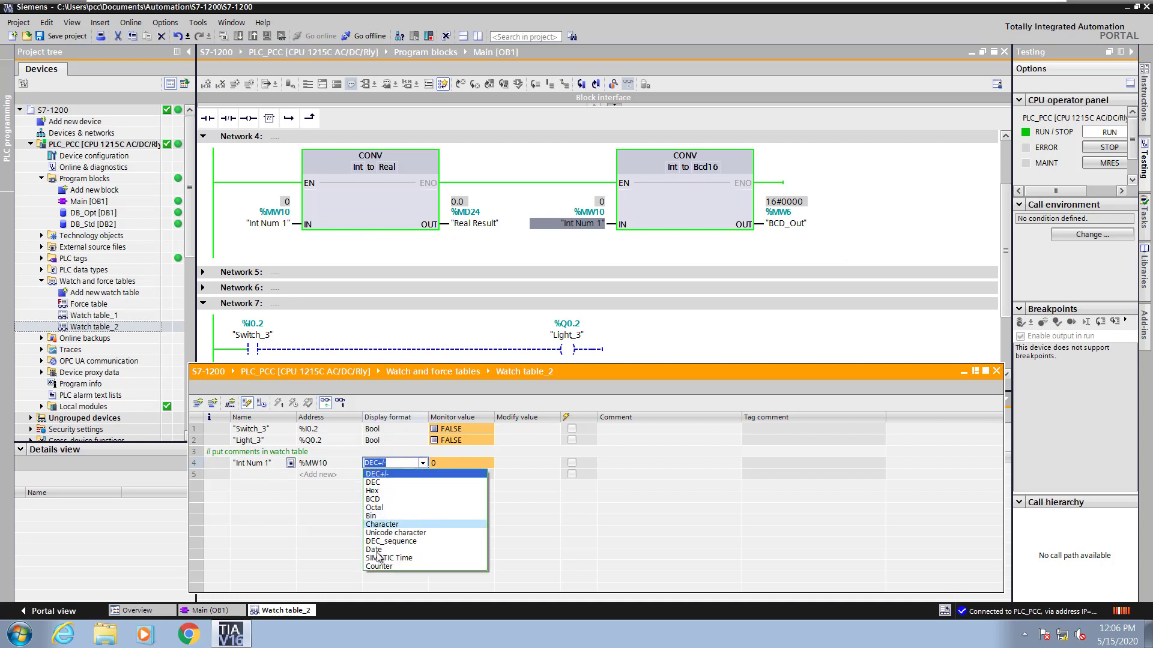
pyautogui.click(378, 484)
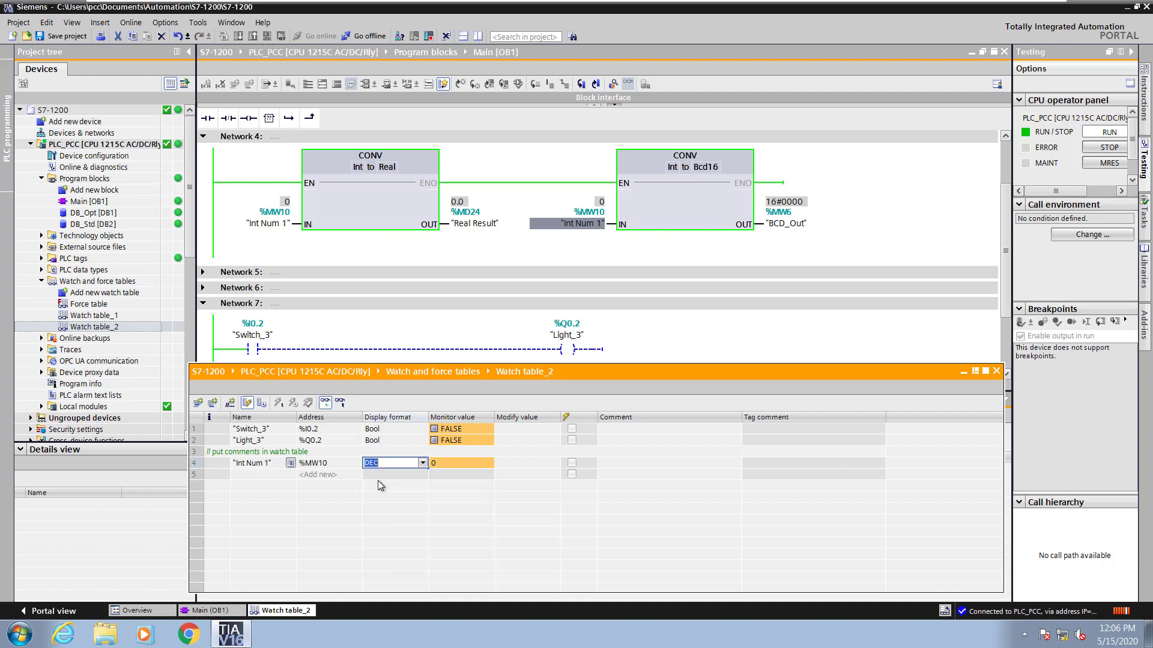
pyautogui.click(687, 206)
pyautogui.moveTo(687, 204); pyautogui.dragTo(262, 477)
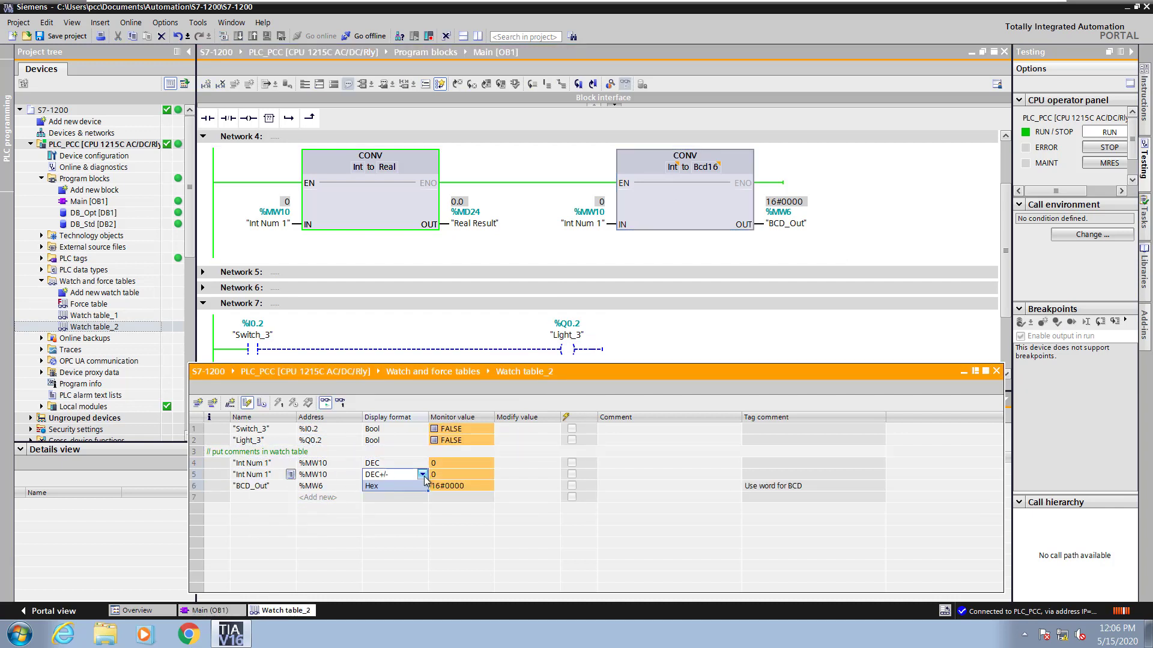
# - Show rows 5 and 6 in Bin and widen the Monitor value column to fit the bit patterns
pyautogui.click(423, 475)
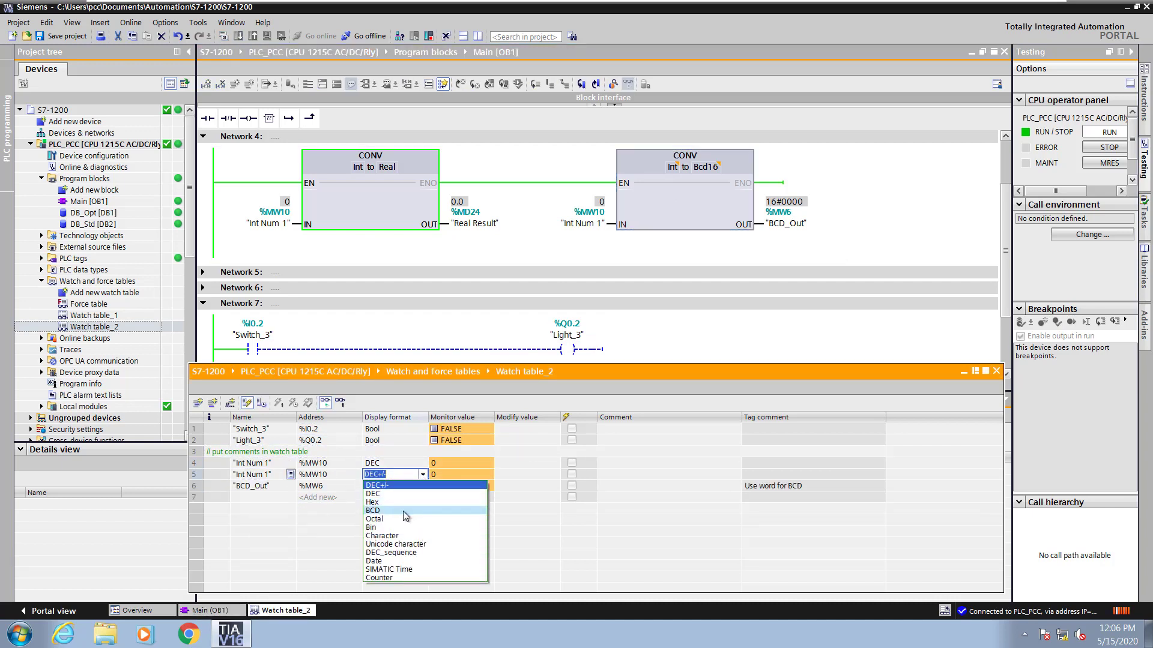
pyautogui.click(391, 528)
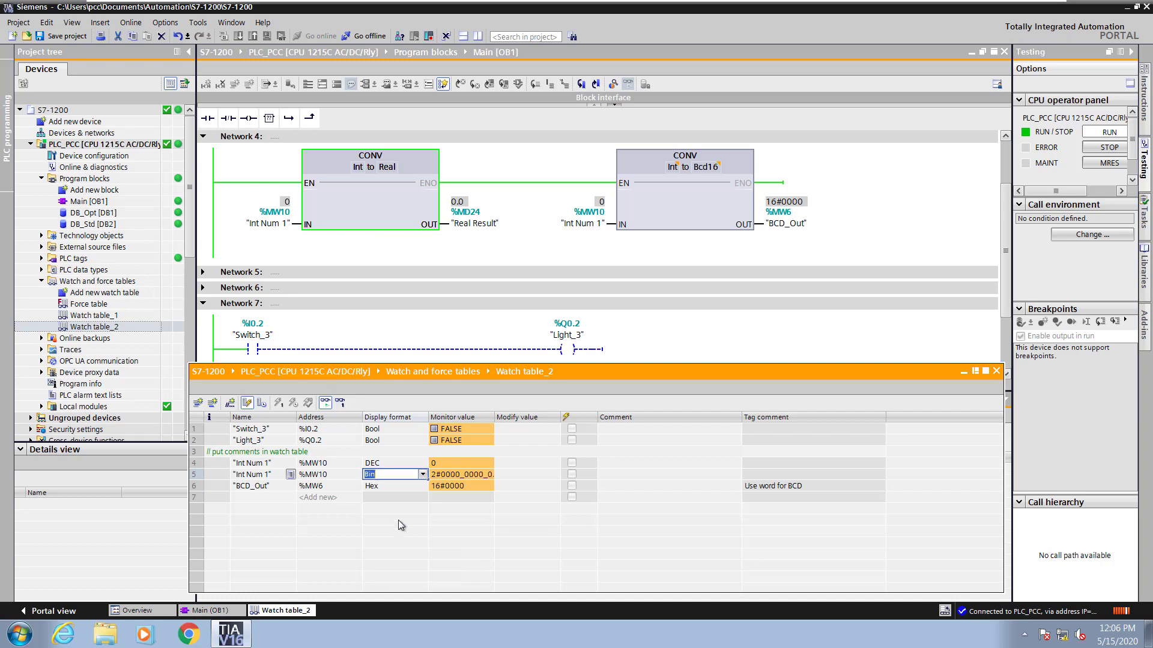
pyautogui.click(391, 488)
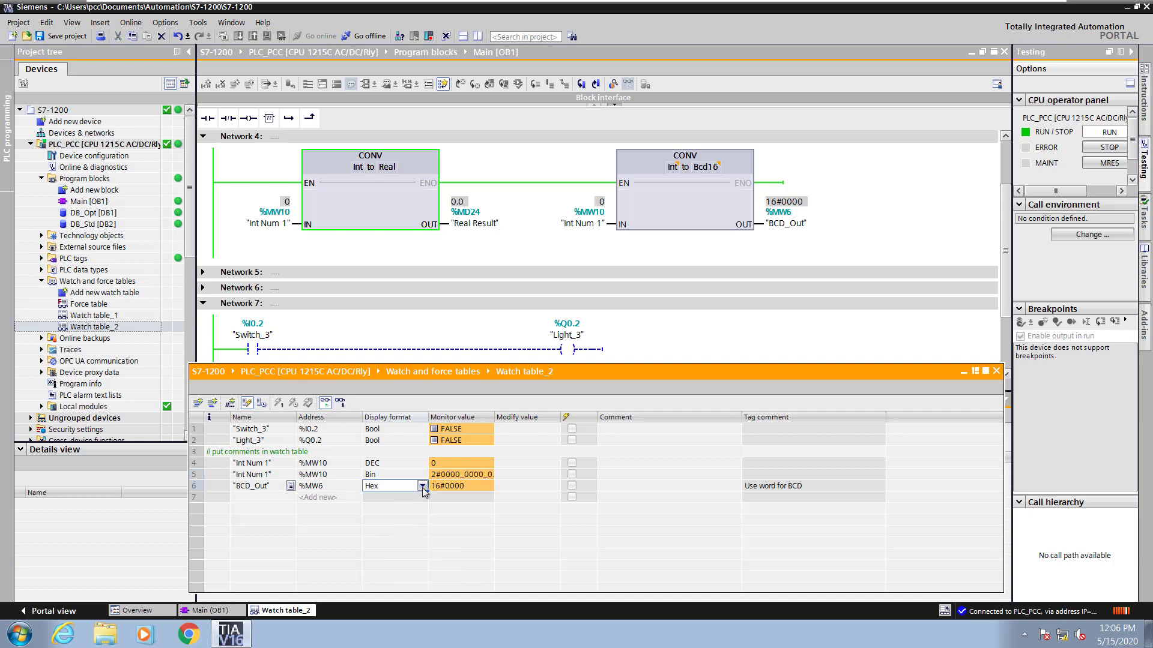
pyautogui.click(423, 487)
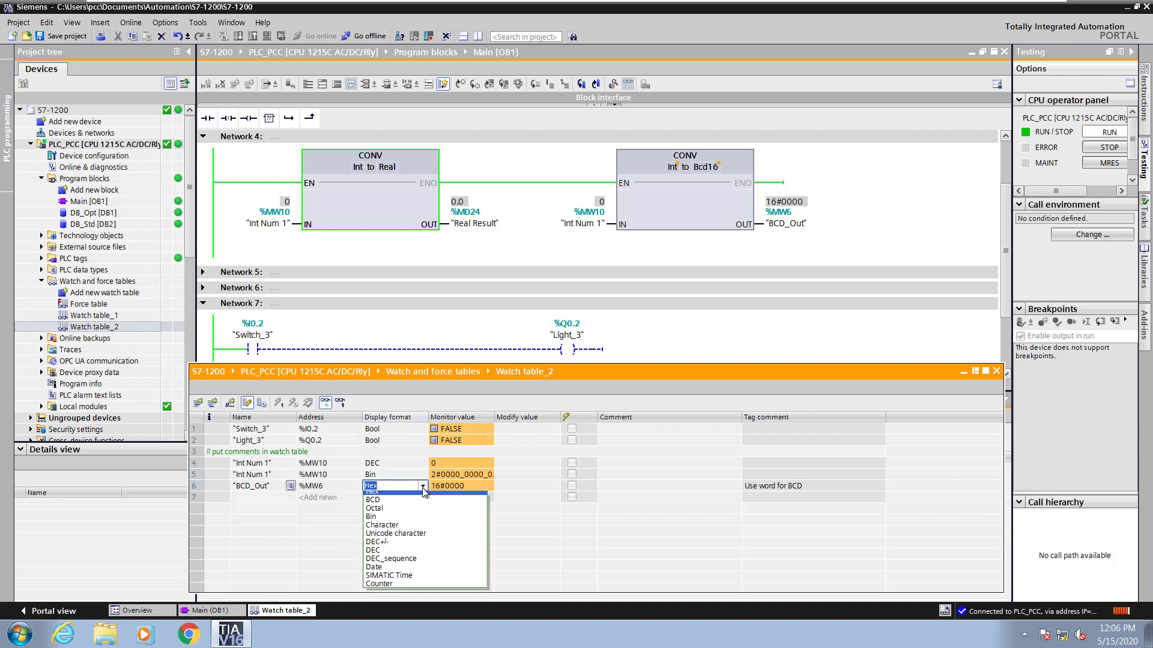
pyautogui.click(383, 523)
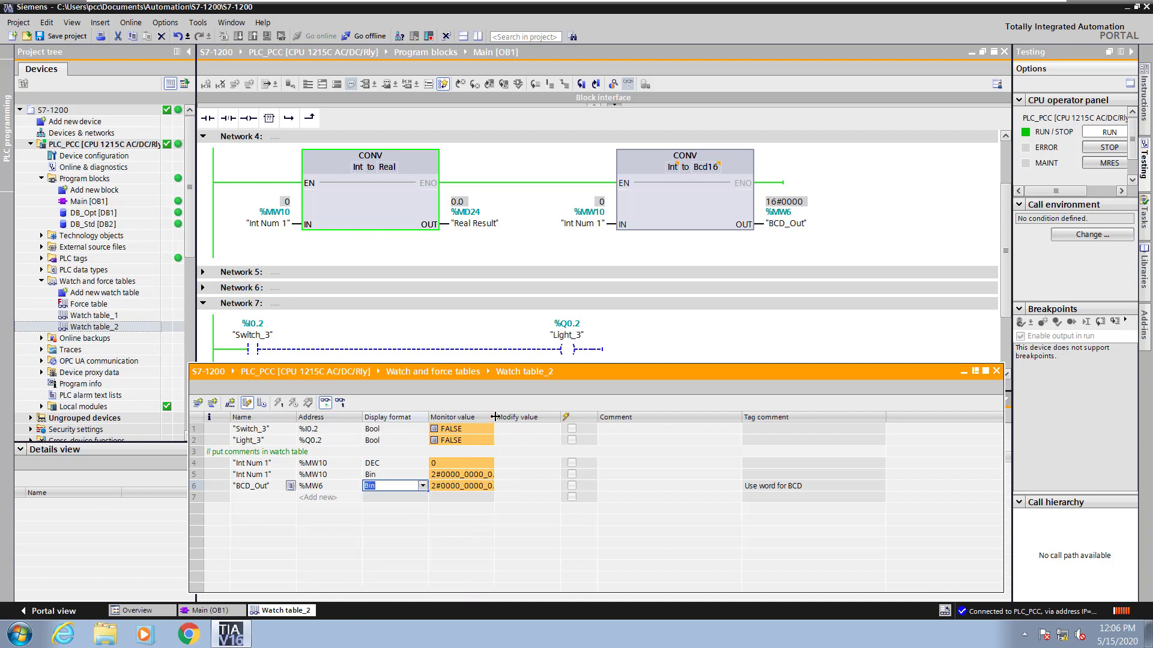
pyautogui.moveTo(494, 424); pyautogui.dragTo(549, 425)
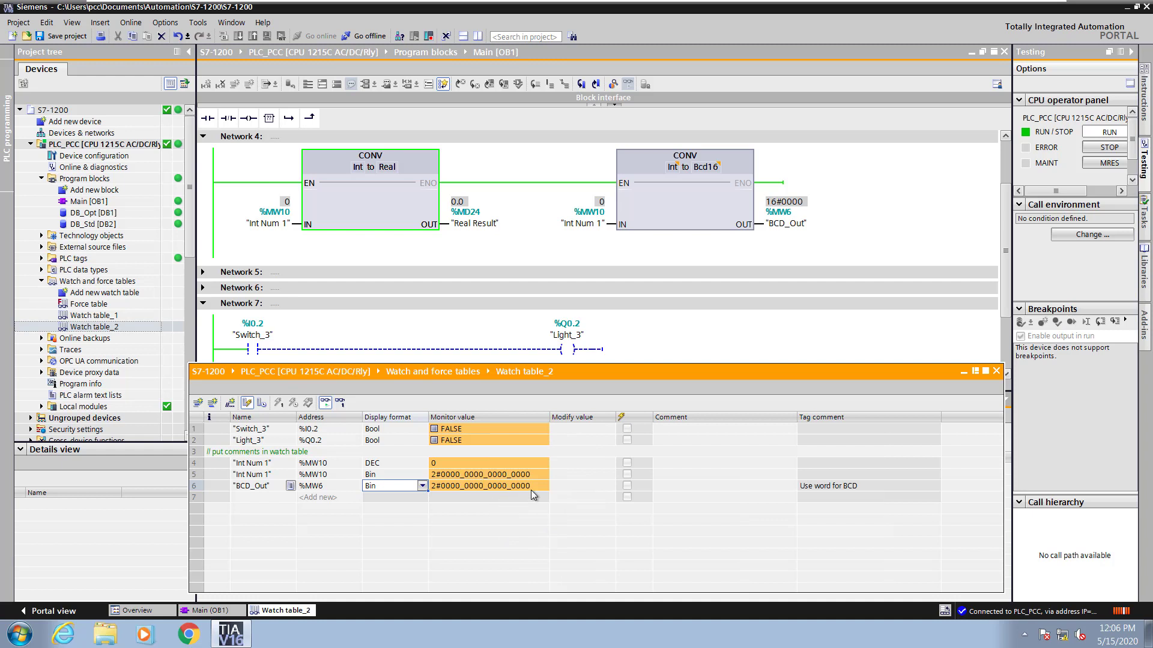
pyautogui.click(193, 463)
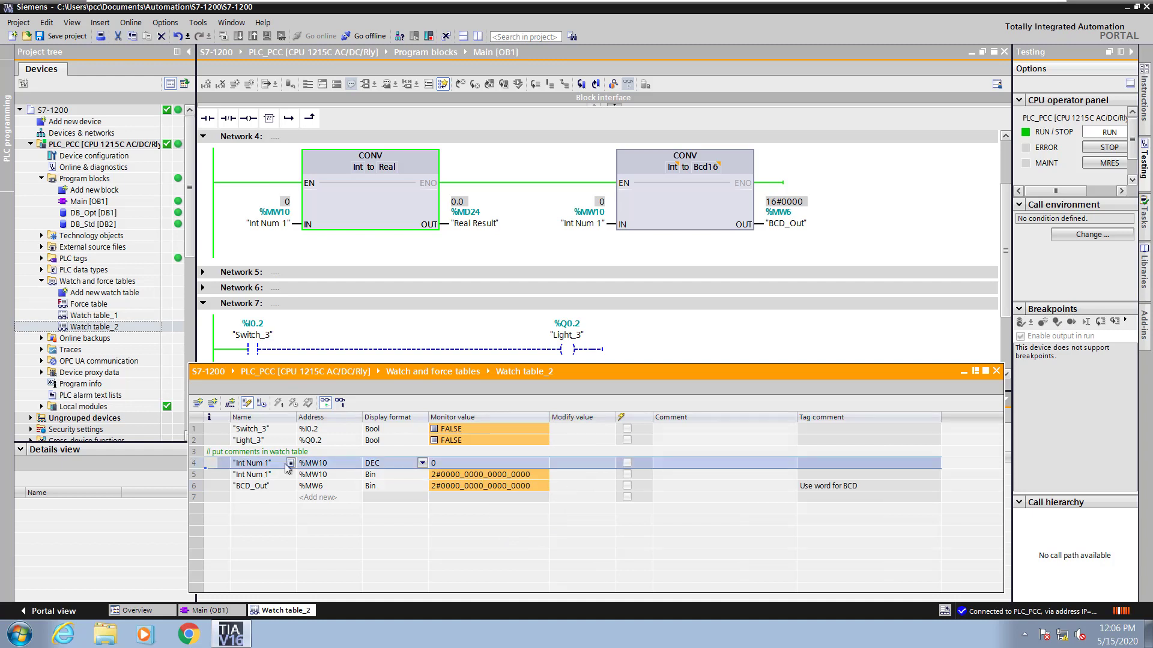
pyautogui.click(574, 463)
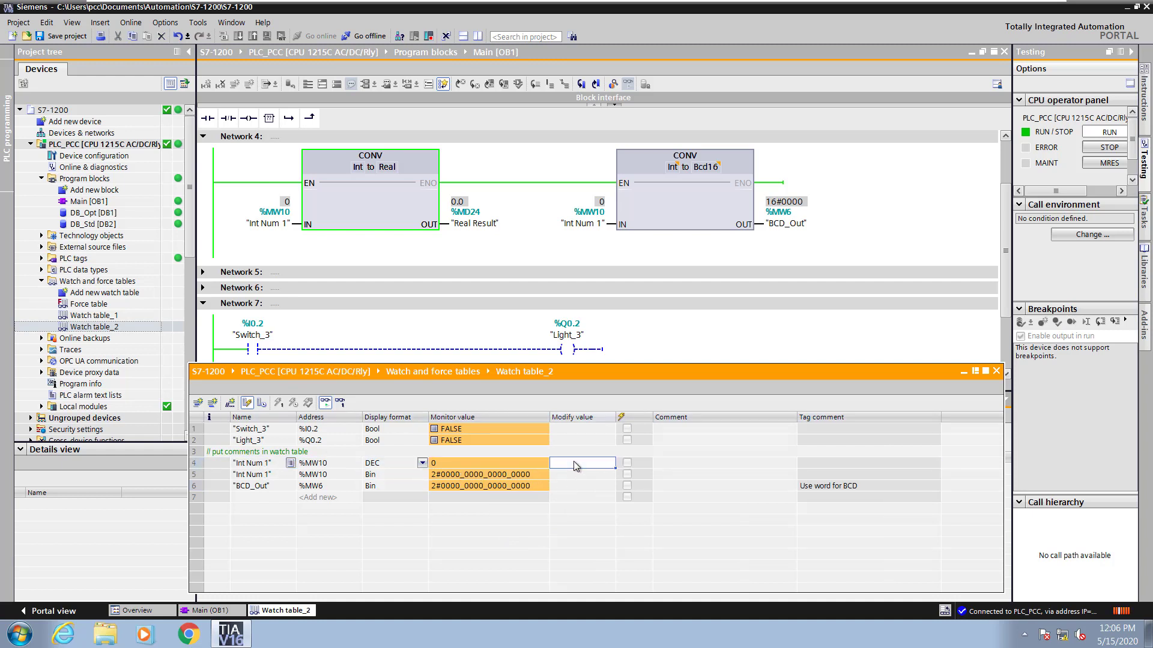
# - Set Int Num 1's modify value to 10 and write it to the PLC once
pyautogui.write('10')
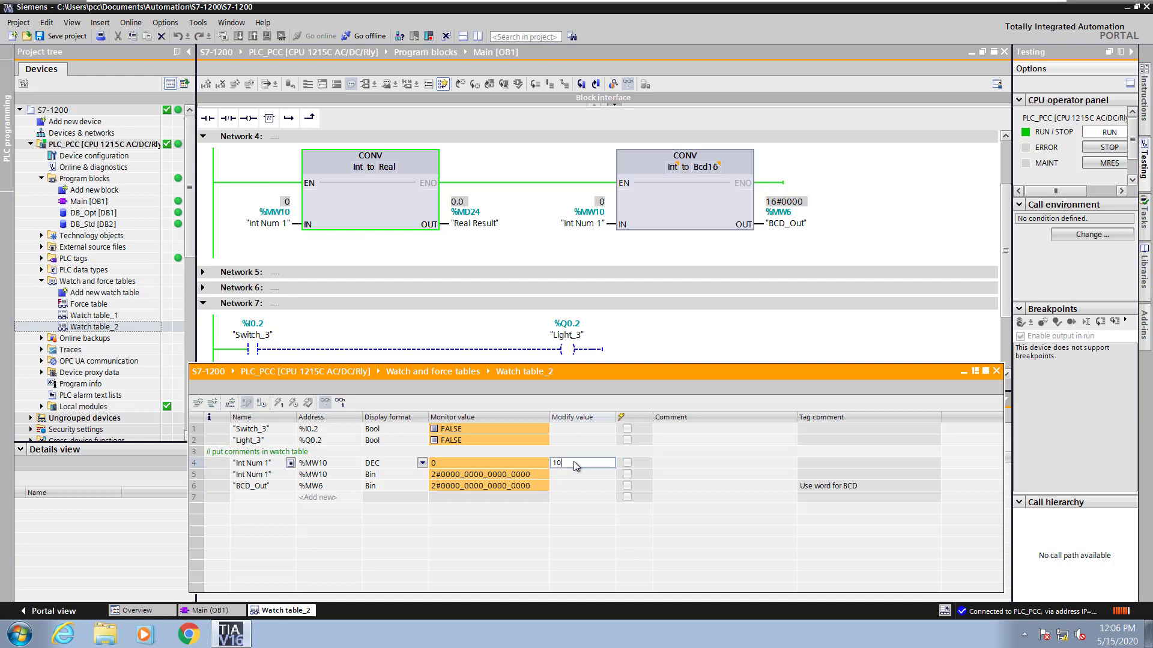
pyautogui.press('Return')
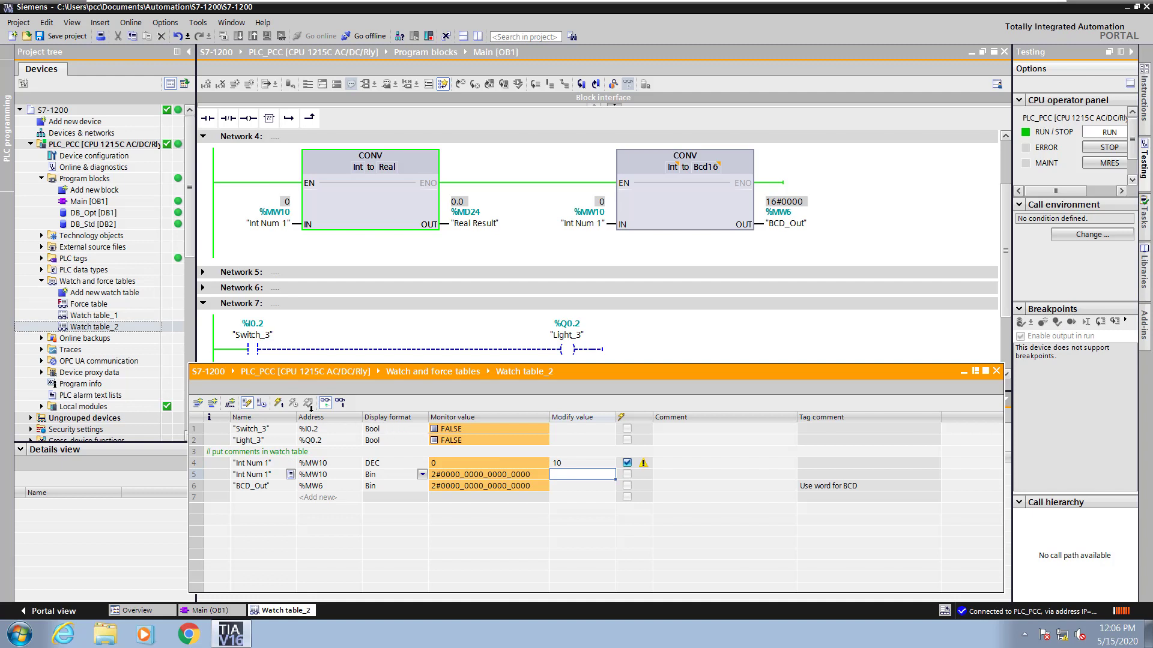
pyautogui.click(280, 405)
# - Add the comment row '// put db address in' at the end of the watch table
pyautogui.click(92, 213)
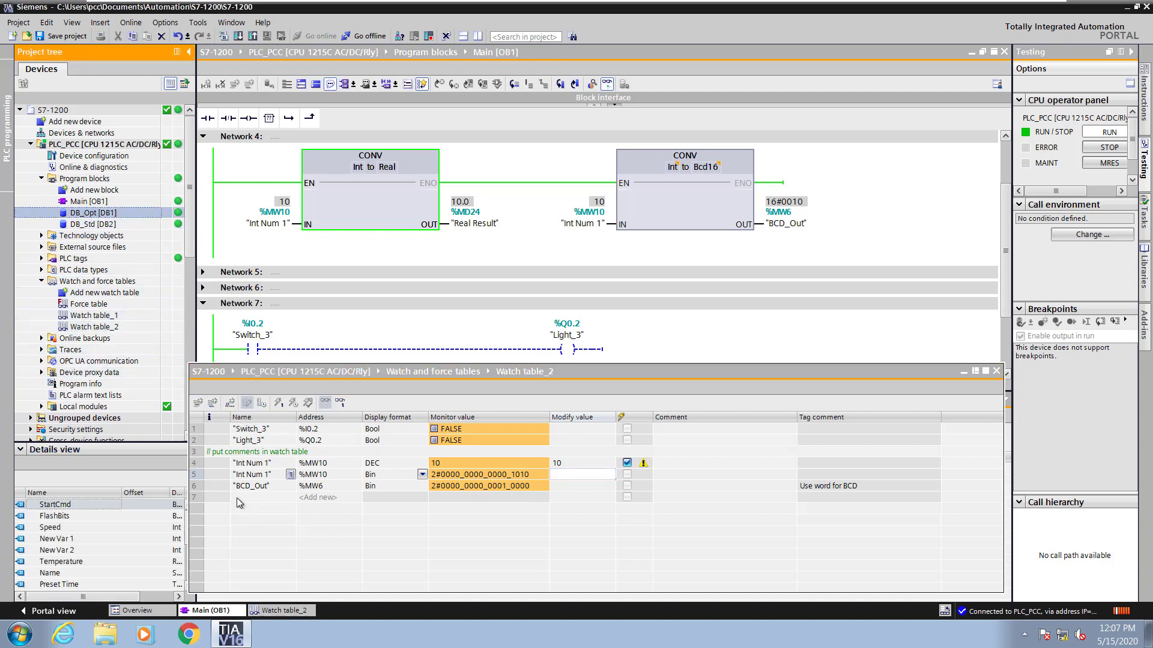
pyautogui.click(234, 497)
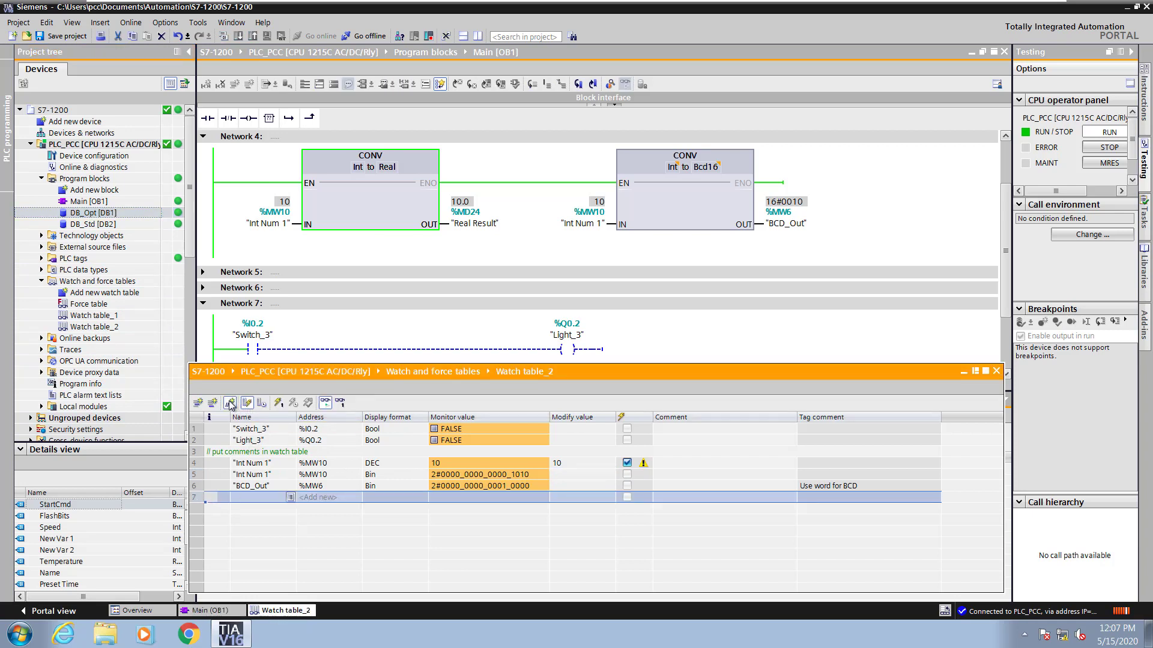
pyautogui.write('// put db add')
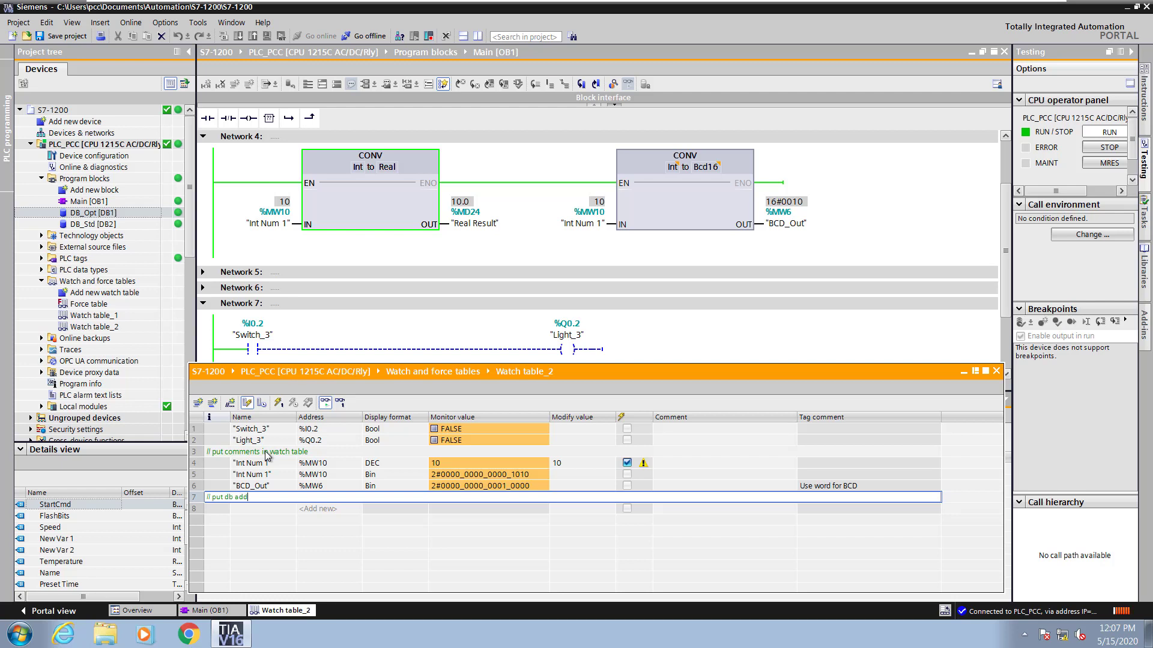
pyautogui.write('ress in')
pyautogui.press('Return')
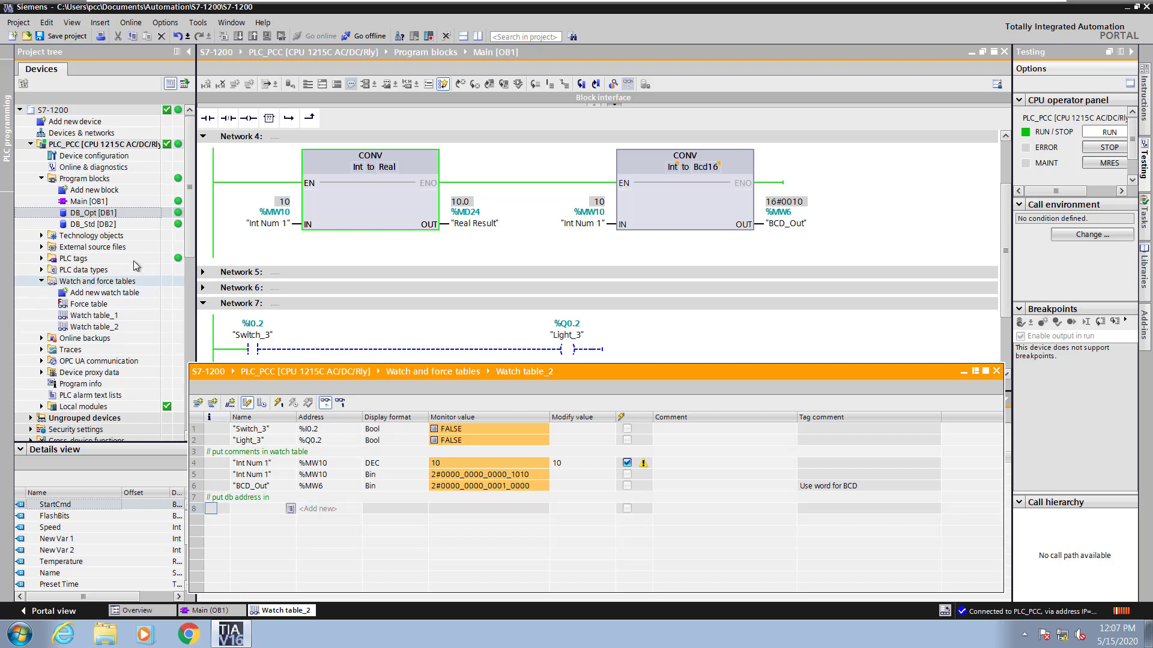
# - Add DB_Opt.FlashBits from the DB_Opt variables as a new row and widen the Name column
pyautogui.click(64, 214)
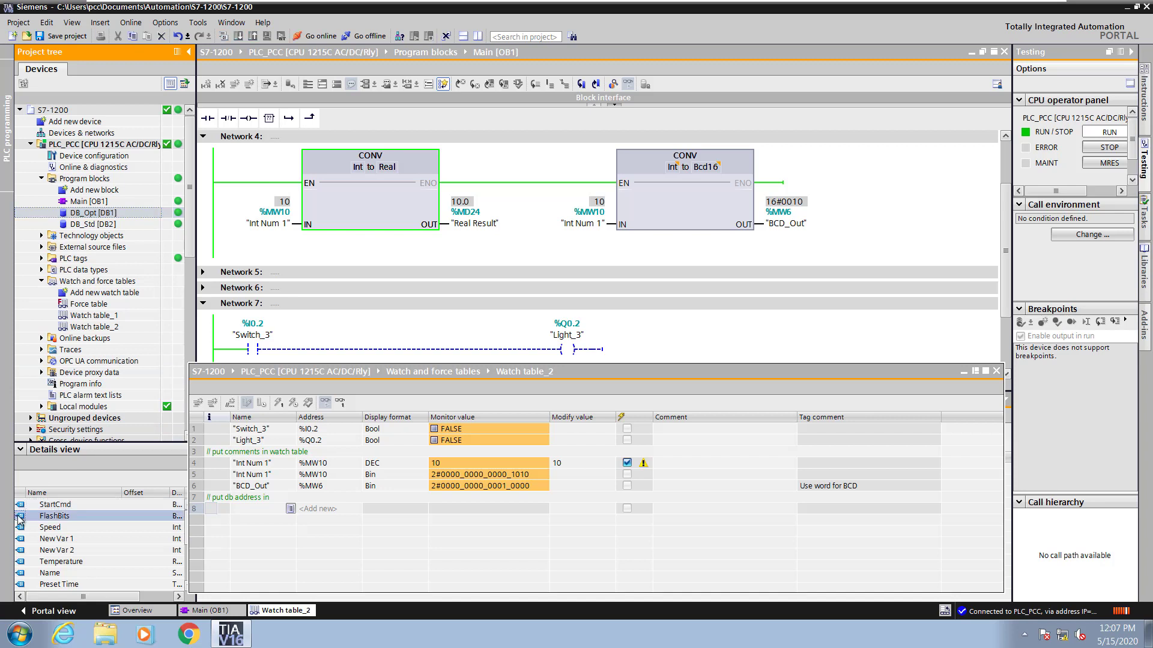
pyautogui.moveTo(20, 520); pyautogui.dragTo(254, 515)
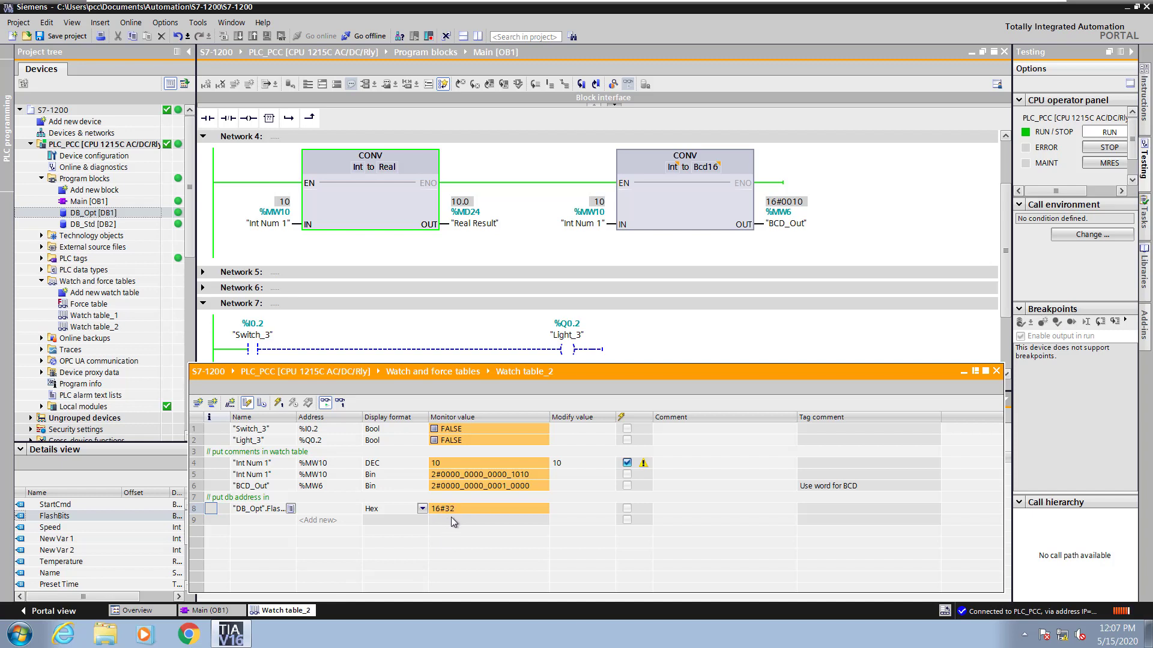
pyautogui.moveTo(298, 419); pyautogui.dragTo(345, 419)
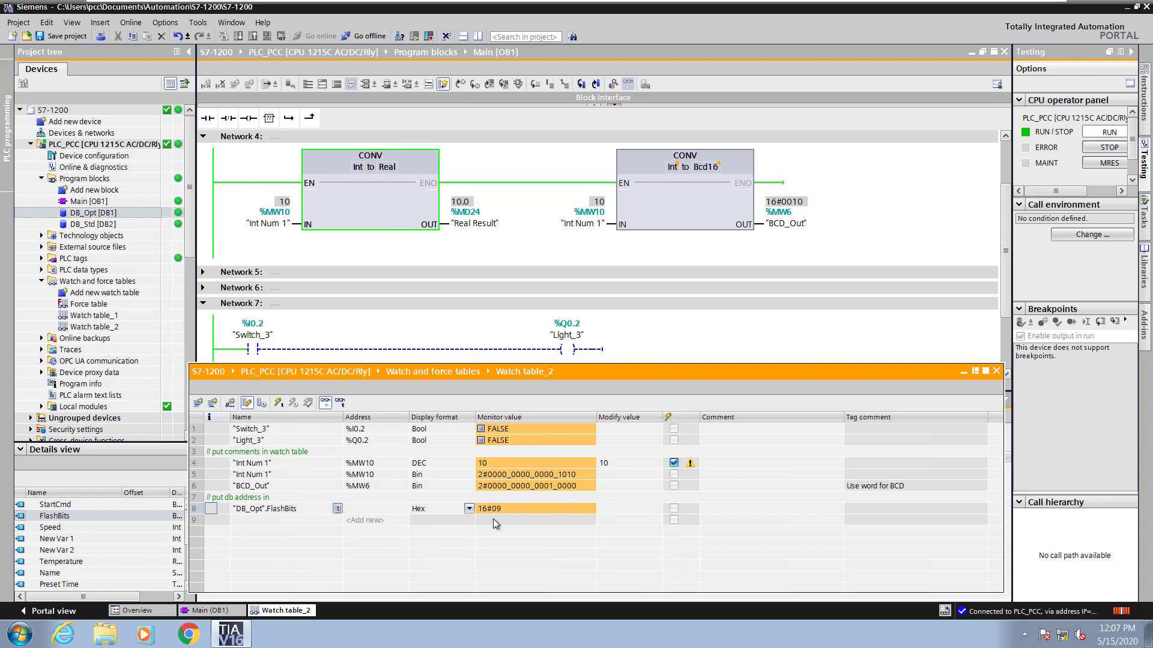
pyautogui.click(326, 405)
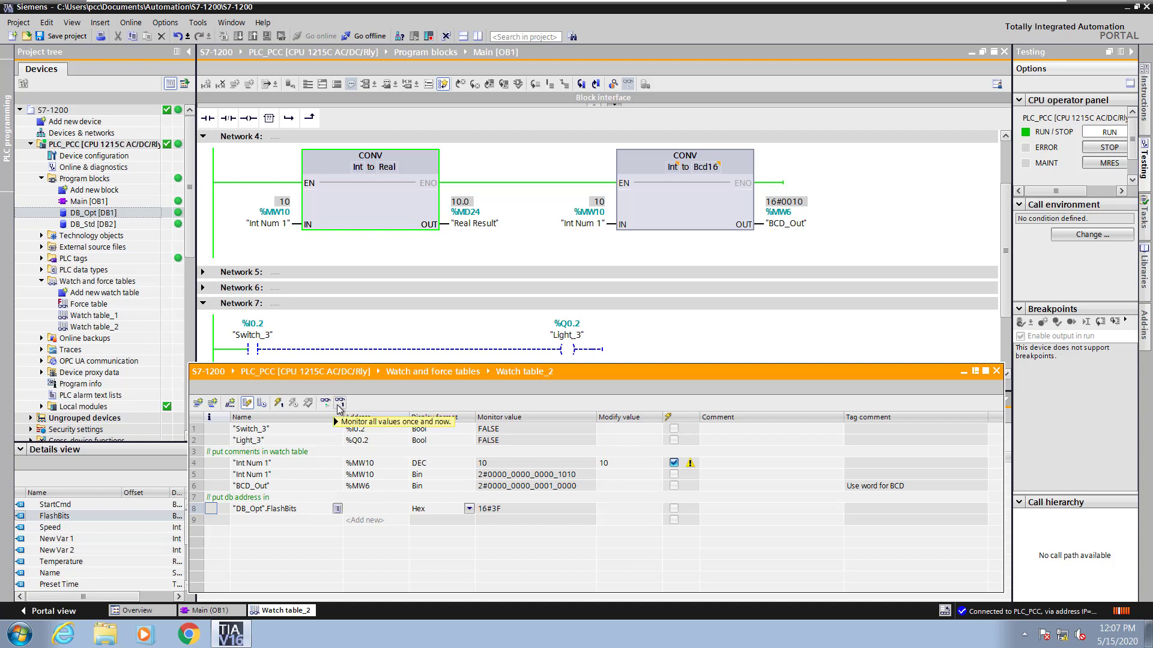
pyautogui.click(337, 404)
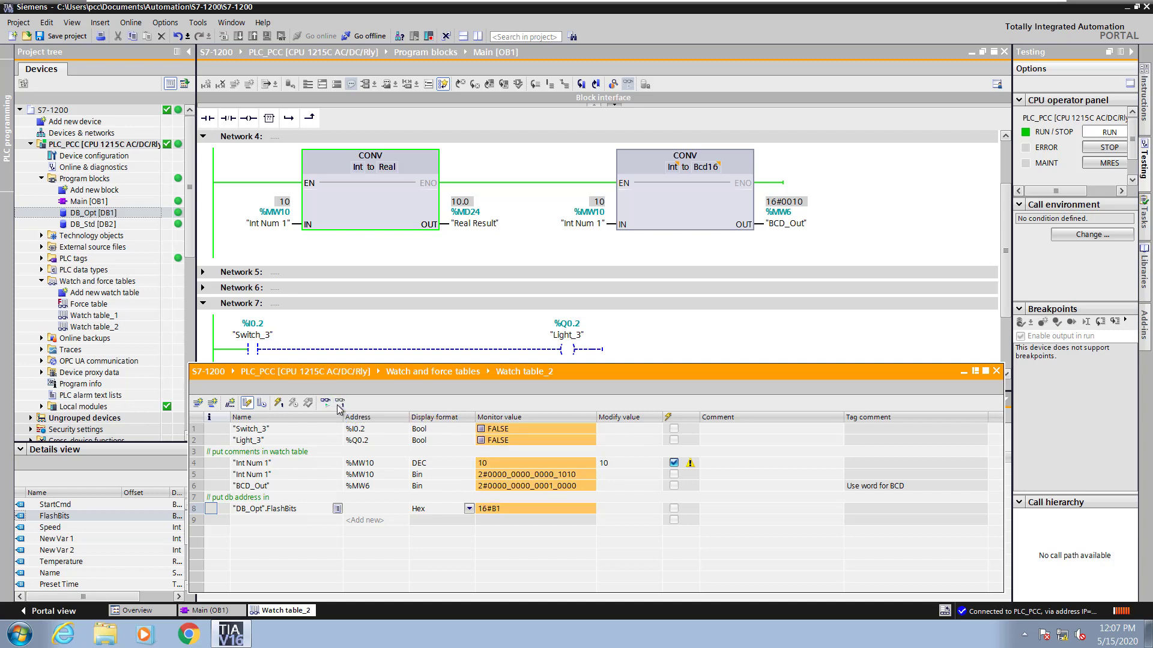
pyautogui.click(339, 404)
pyautogui.click(339, 403)
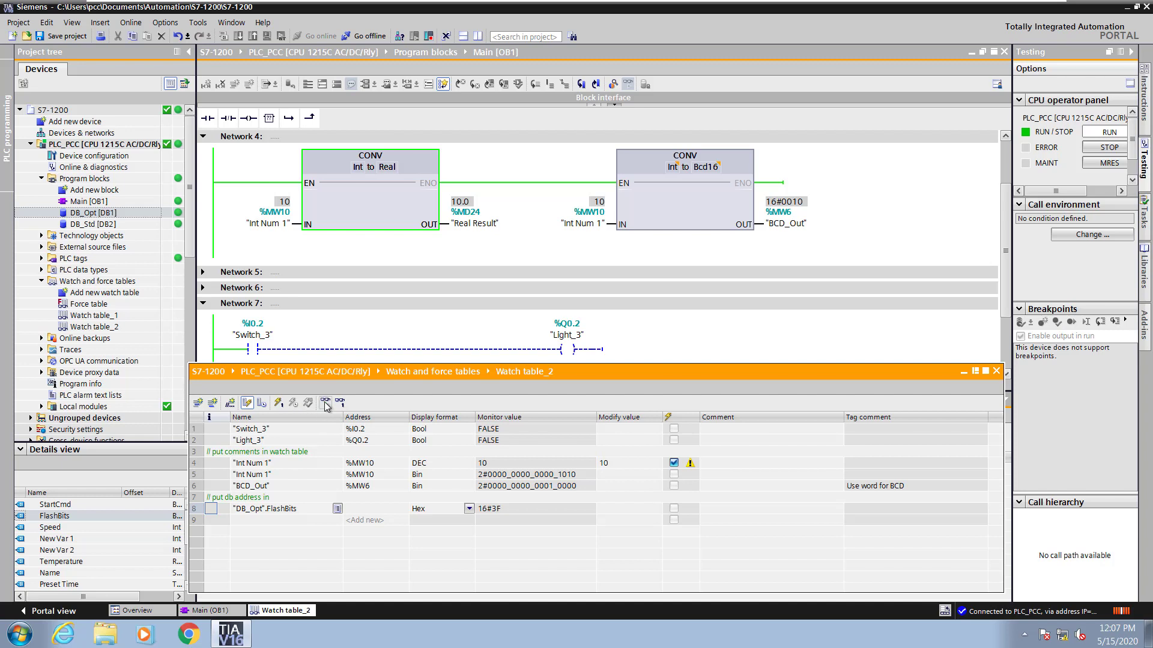
pyautogui.click(324, 403)
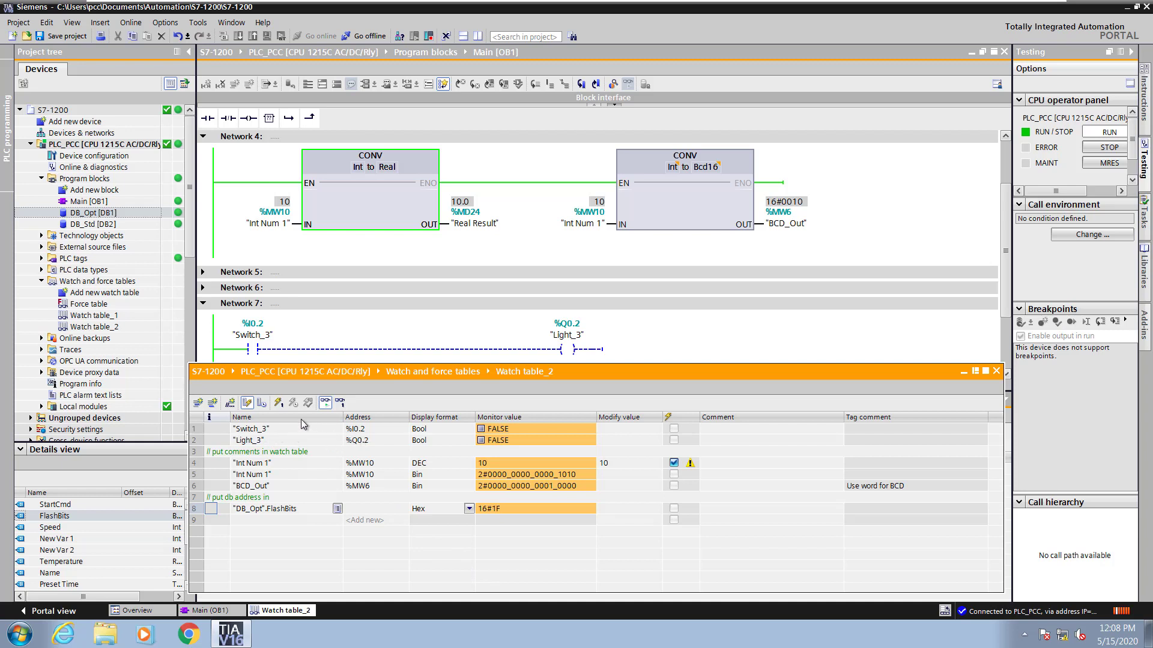
# - Show the expanded trigger columns and widen the Monitor with trigger column
pyautogui.click(263, 406)
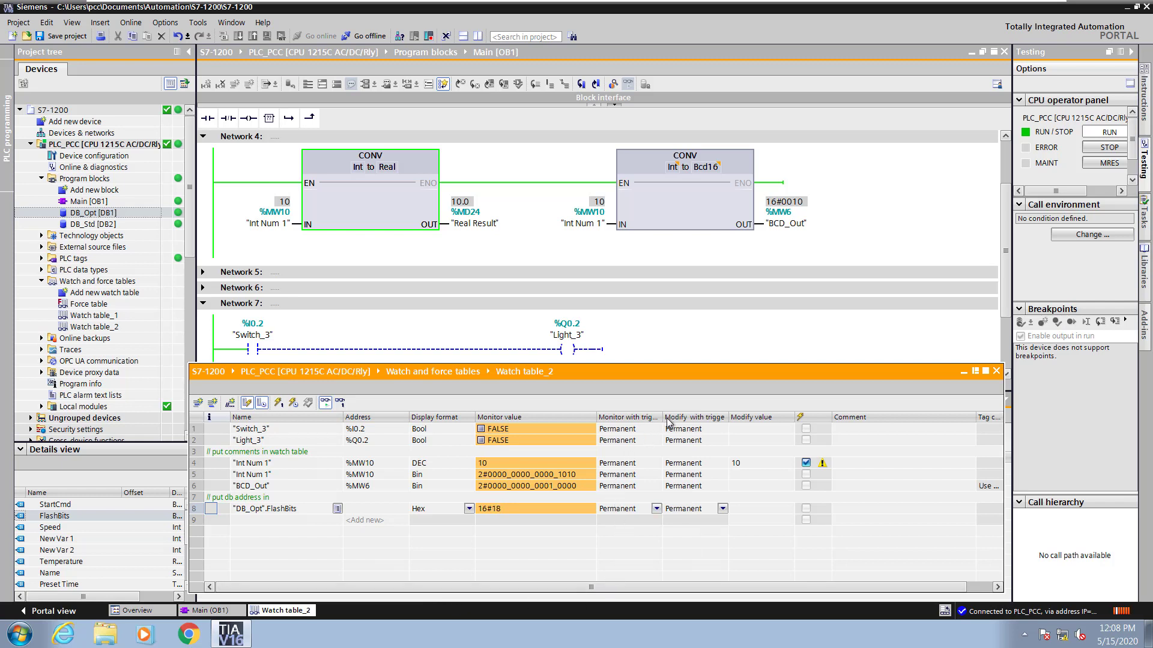
pyautogui.moveTo(662, 417); pyautogui.dragTo(808, 420)
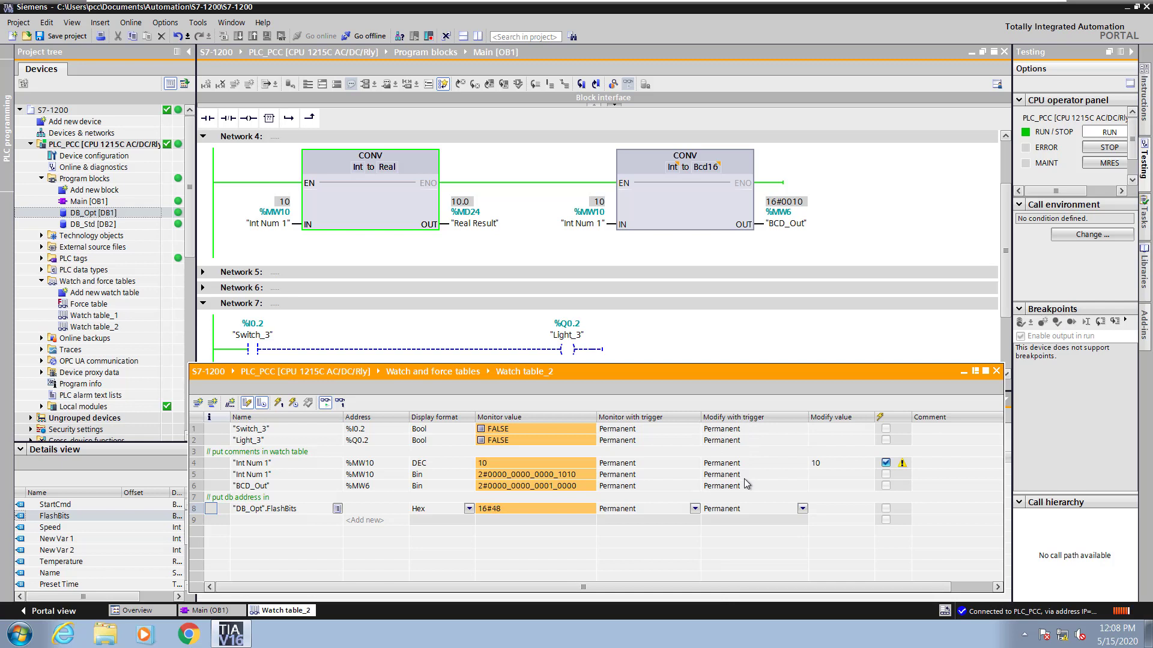
# - Give Light_3 a TRUE modify value, apply it with trigger after confirming Yes, then stop it
pyautogui.click(819, 444)
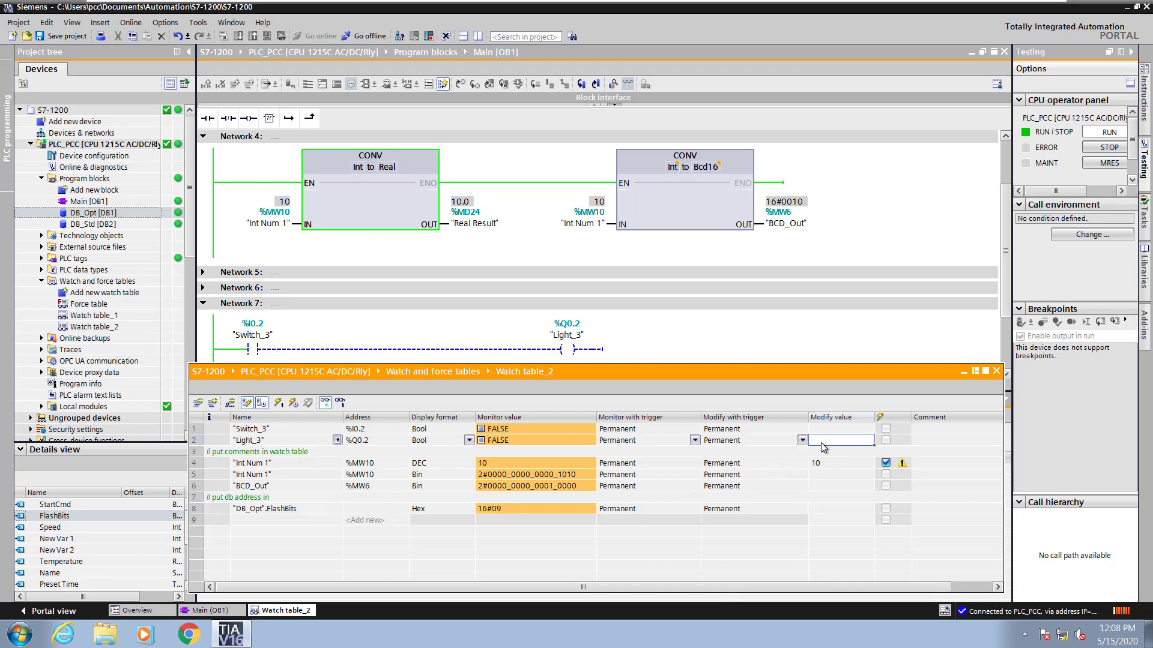
pyautogui.write('TRUE')
pyautogui.press('Return')
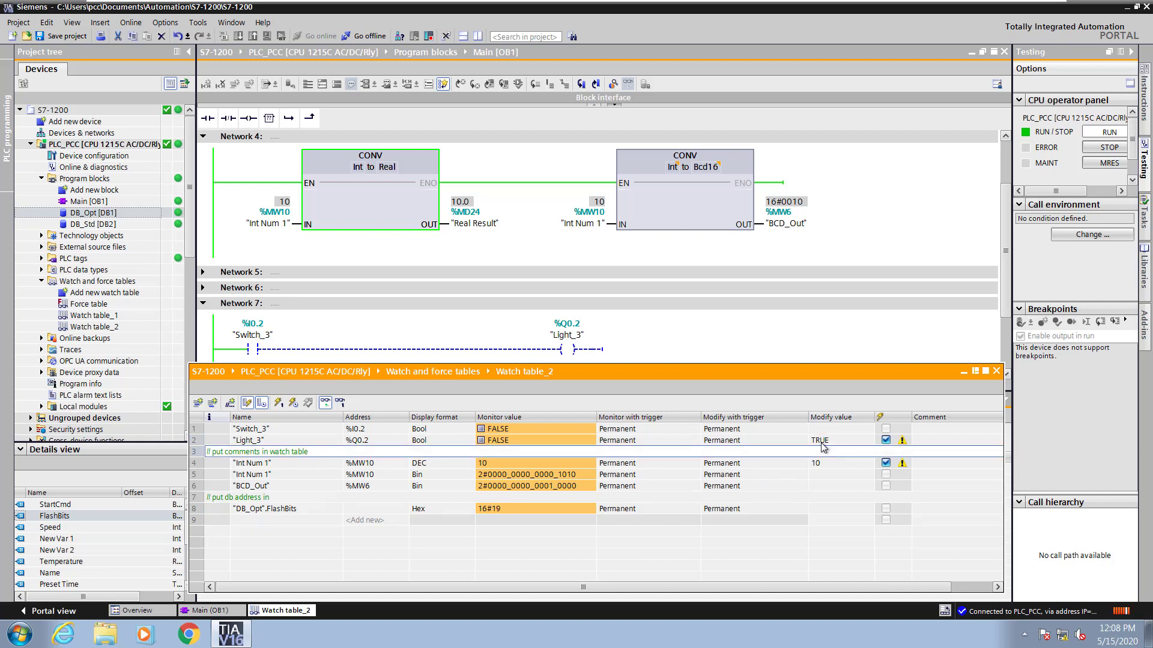
pyautogui.click(294, 405)
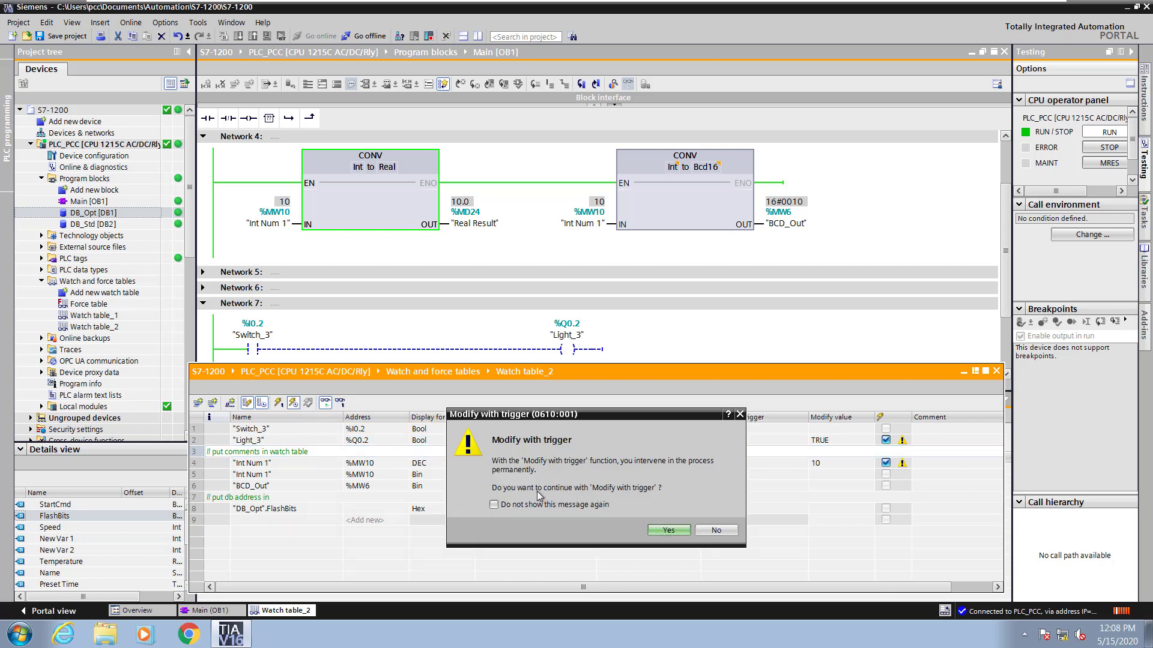
pyautogui.click(663, 529)
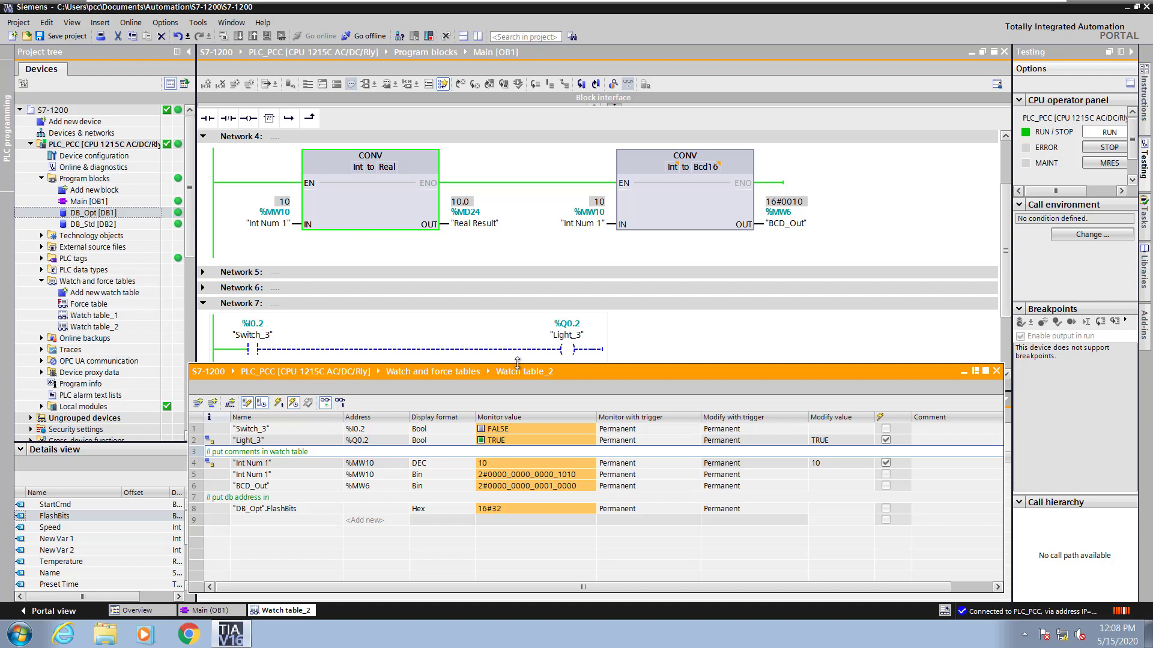
pyautogui.click(294, 405)
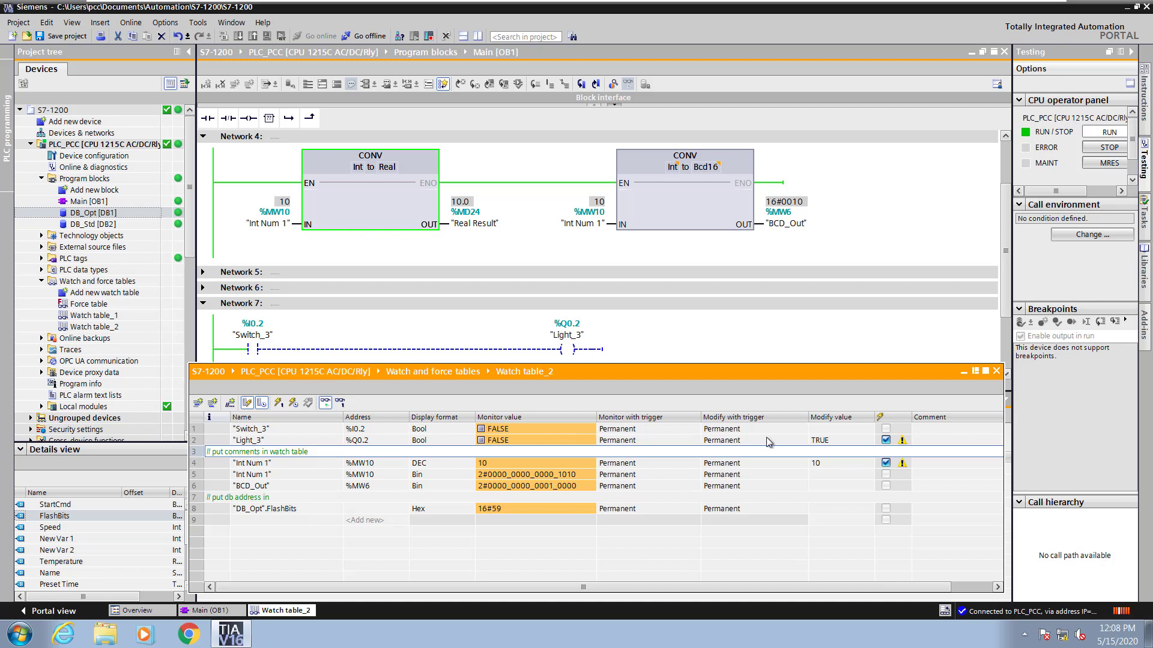
# - Clear Light_3's TRUE modify value, give Switch_3 a modify value of 1, and apply it with trigger
pyautogui.click(820, 442)
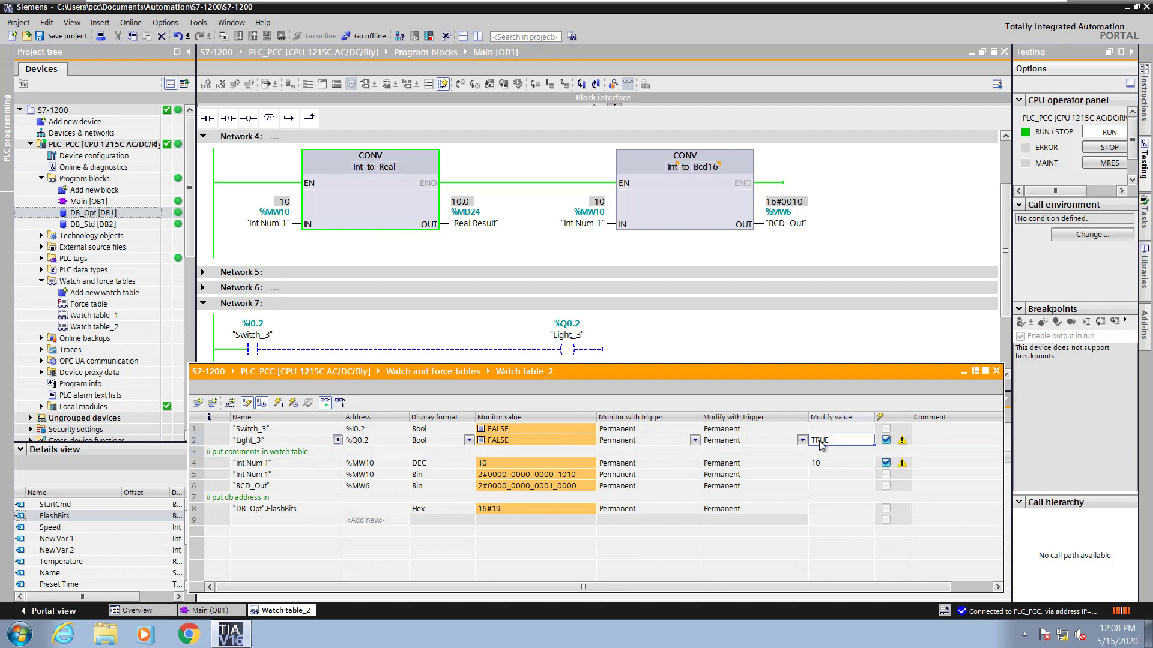
pyautogui.press('BackSpace')
pyautogui.press('BackSpace')
pyautogui.press('BackSpace')
pyautogui.press('BackSpace')
pyautogui.click(822, 428)
pyautogui.write('1')
pyautogui.press('Return')
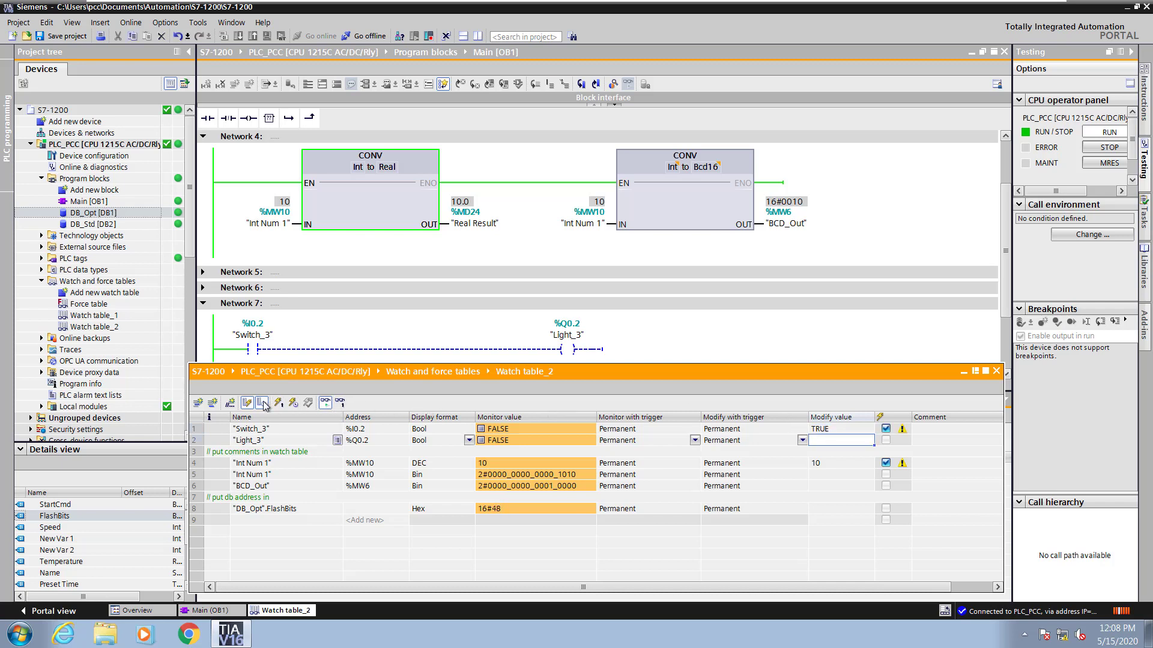
pyautogui.click(293, 403)
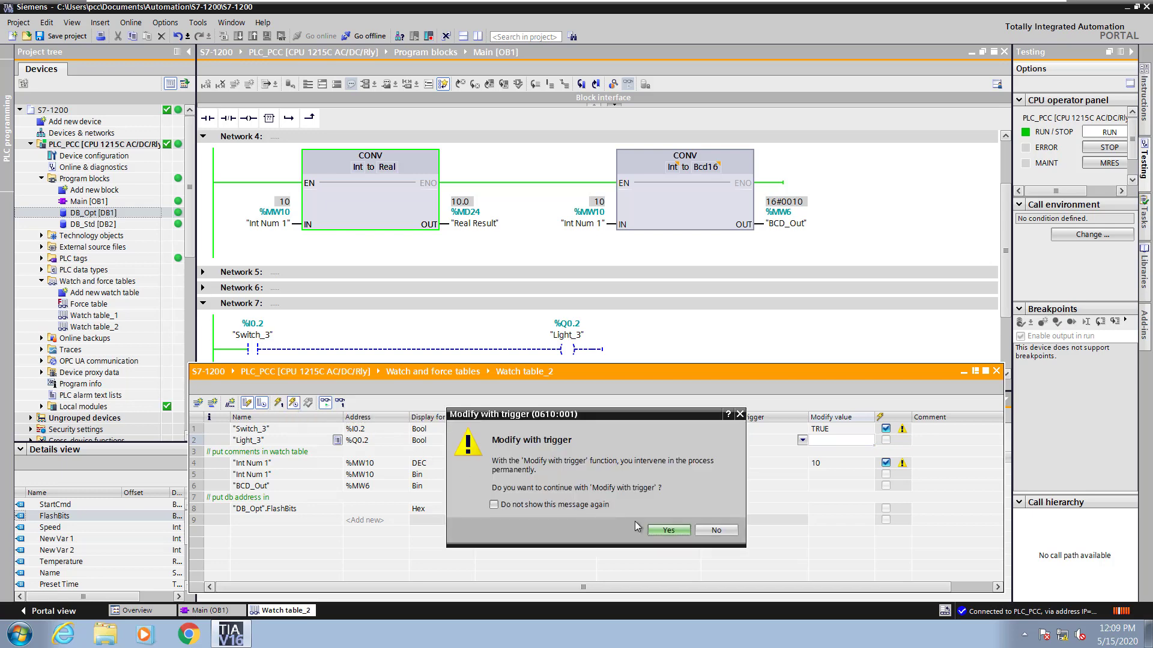
pyautogui.click(669, 531)
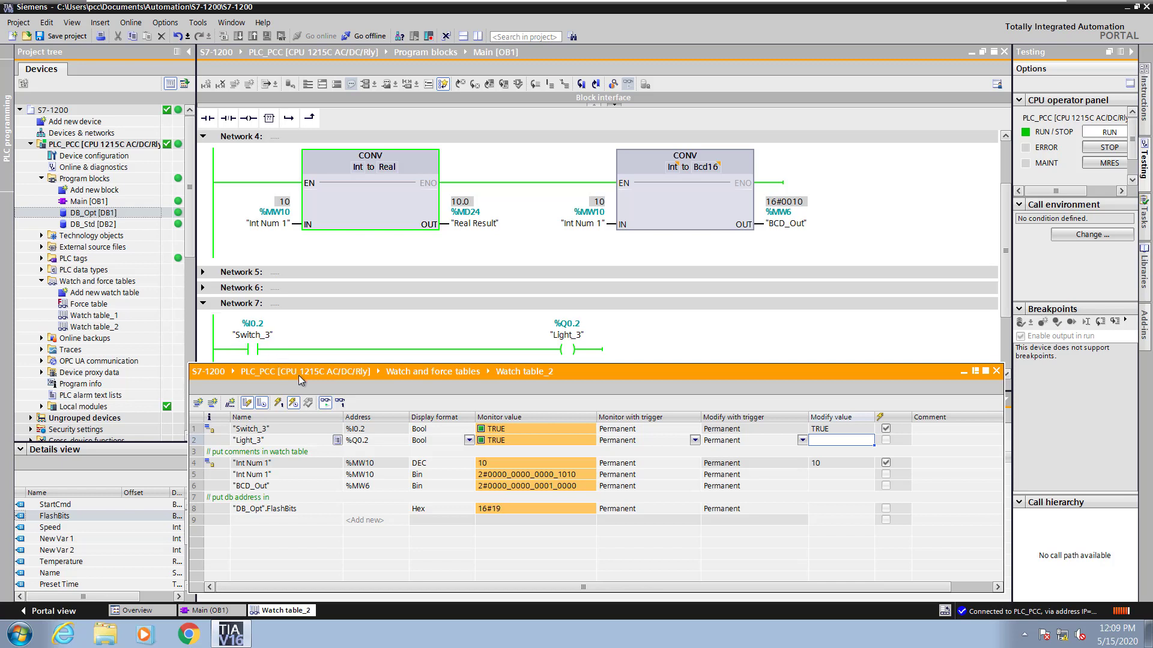
# - Turn off Monitor all and go offline, confirming the end of the triggered modify
pyautogui.click(325, 402)
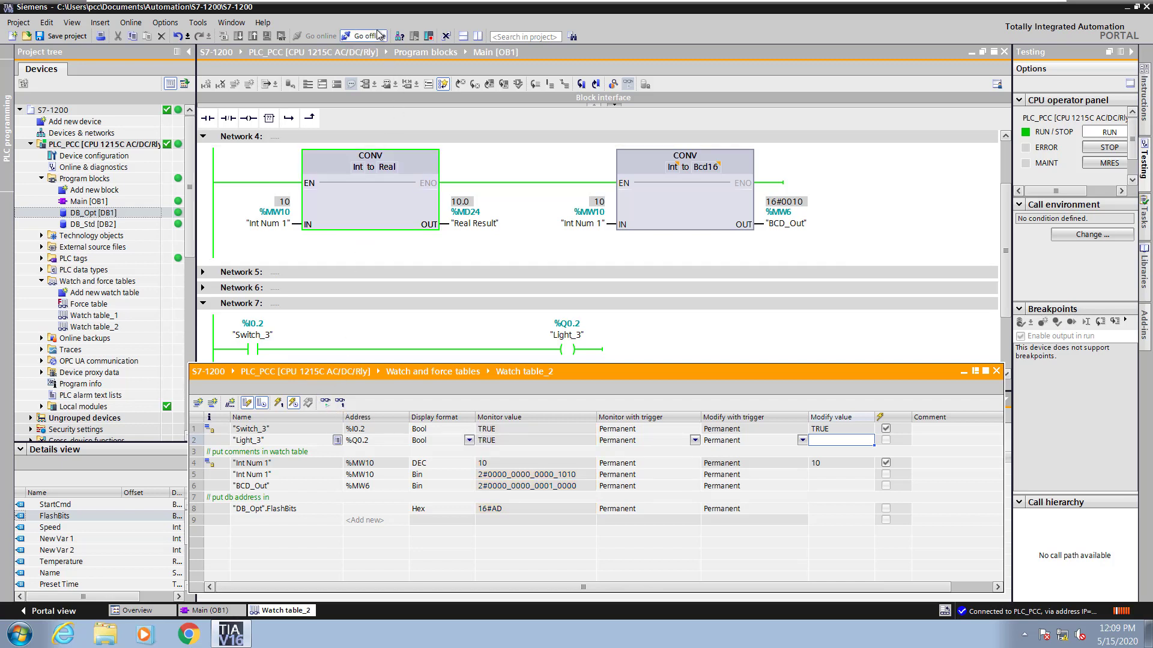
pyautogui.click(379, 35)
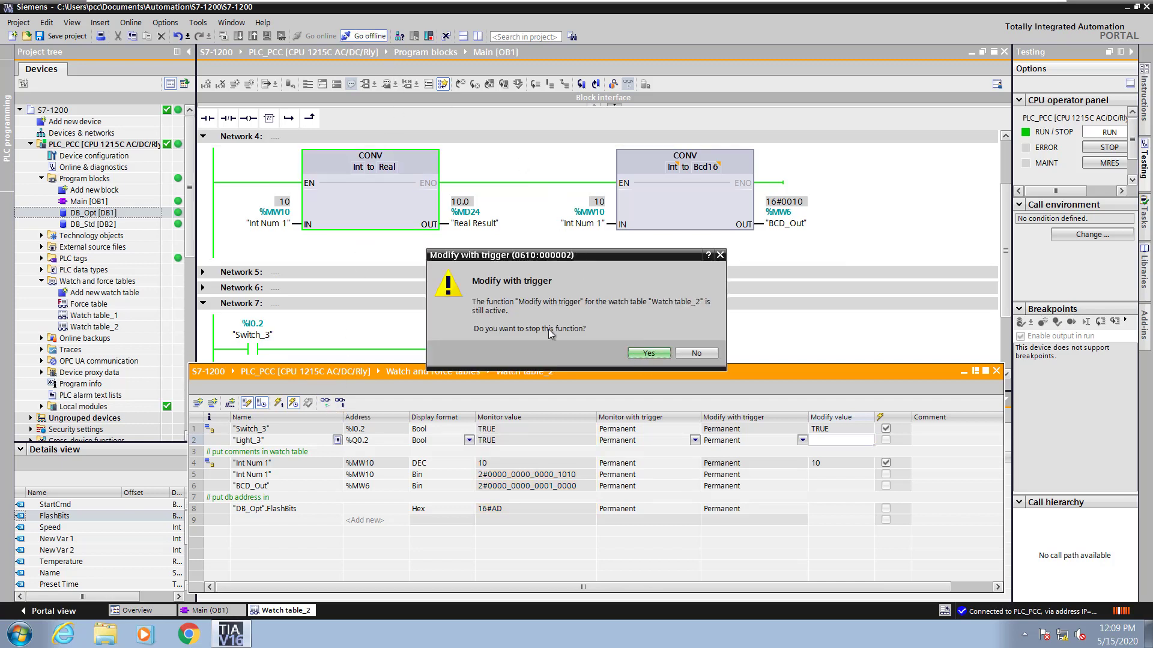
pyautogui.click(648, 355)
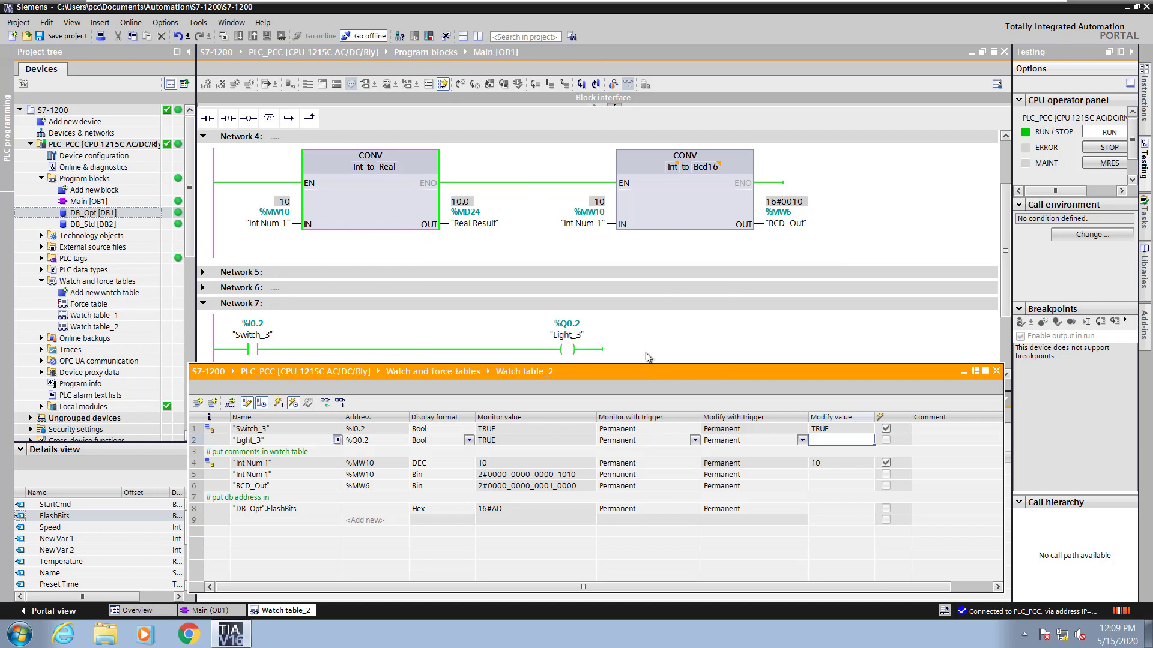